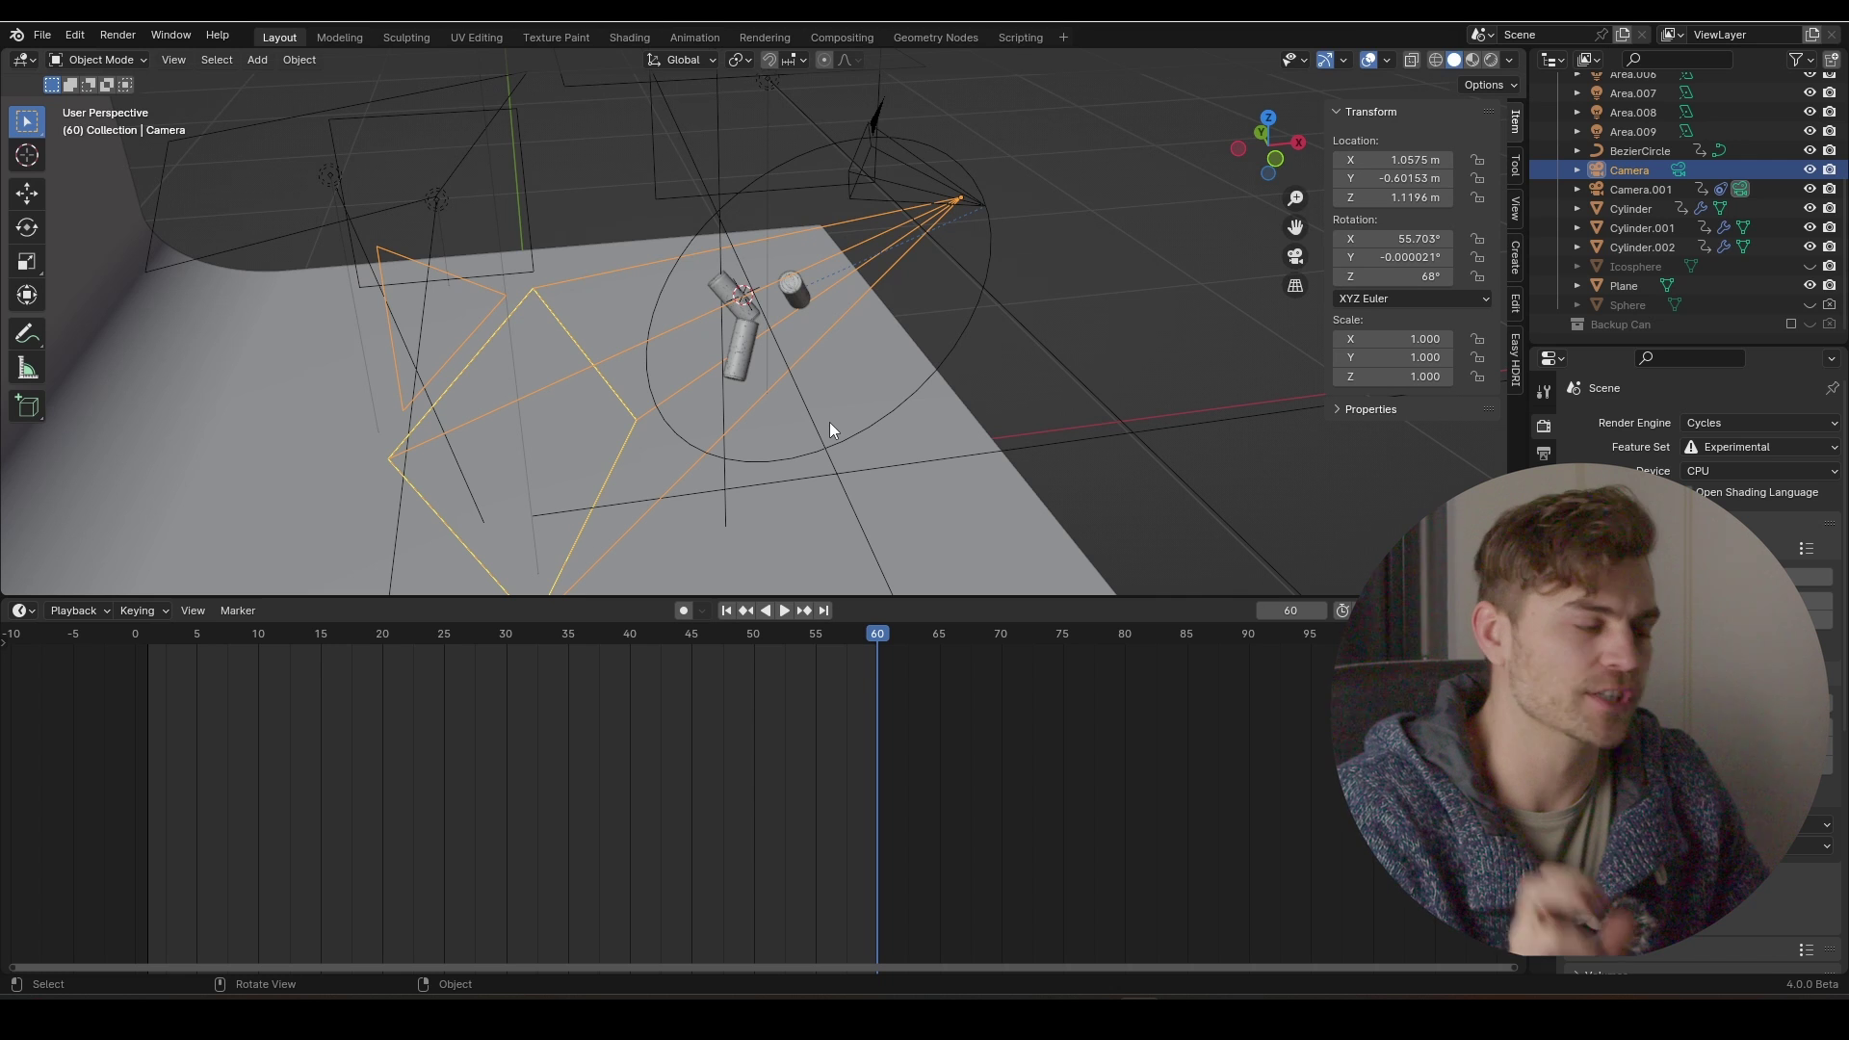
- Delete the BezierCircle path object from the scene
middle_click_drag(819, 376, 775, 408)
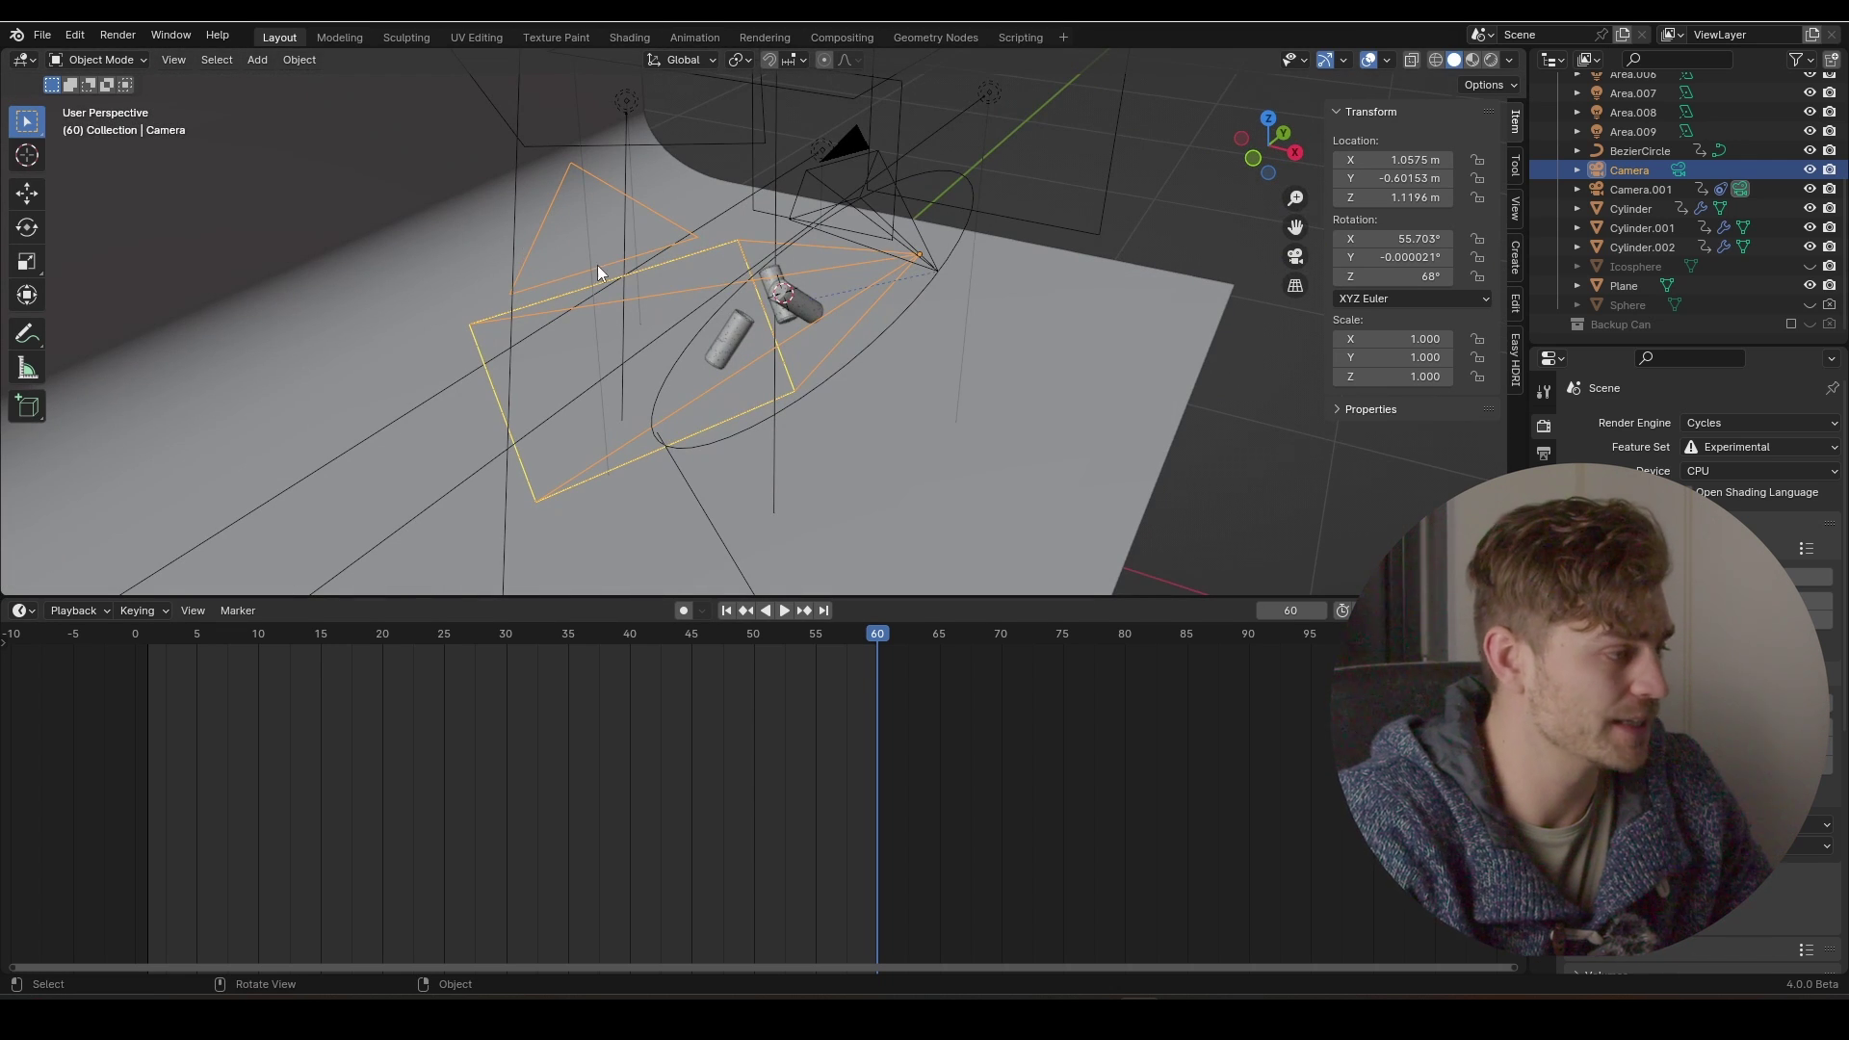
middle_click_drag(599, 272, 955, 257)
left_click(950, 279)
key("x")
left_click(915, 283)
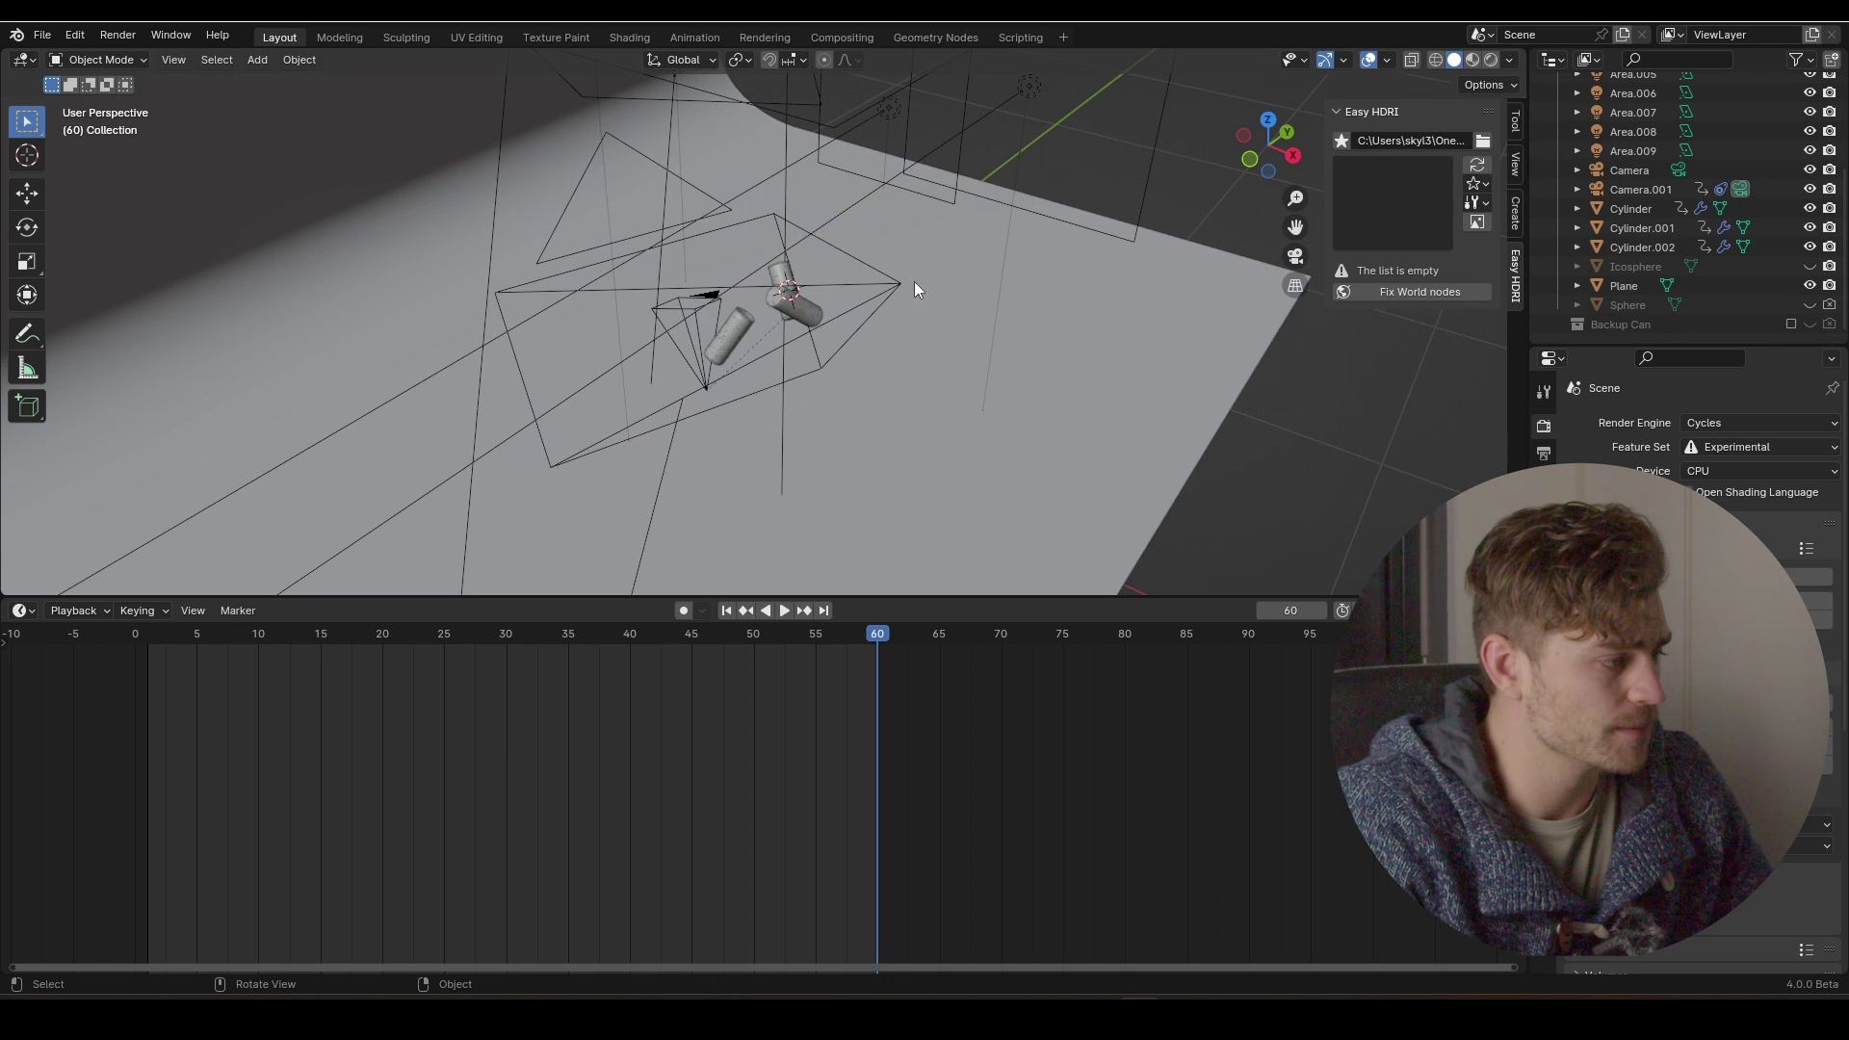
- Select Camera.001 and remove its Follow Path constraint
left_click(706, 309)
left_click(703, 361)
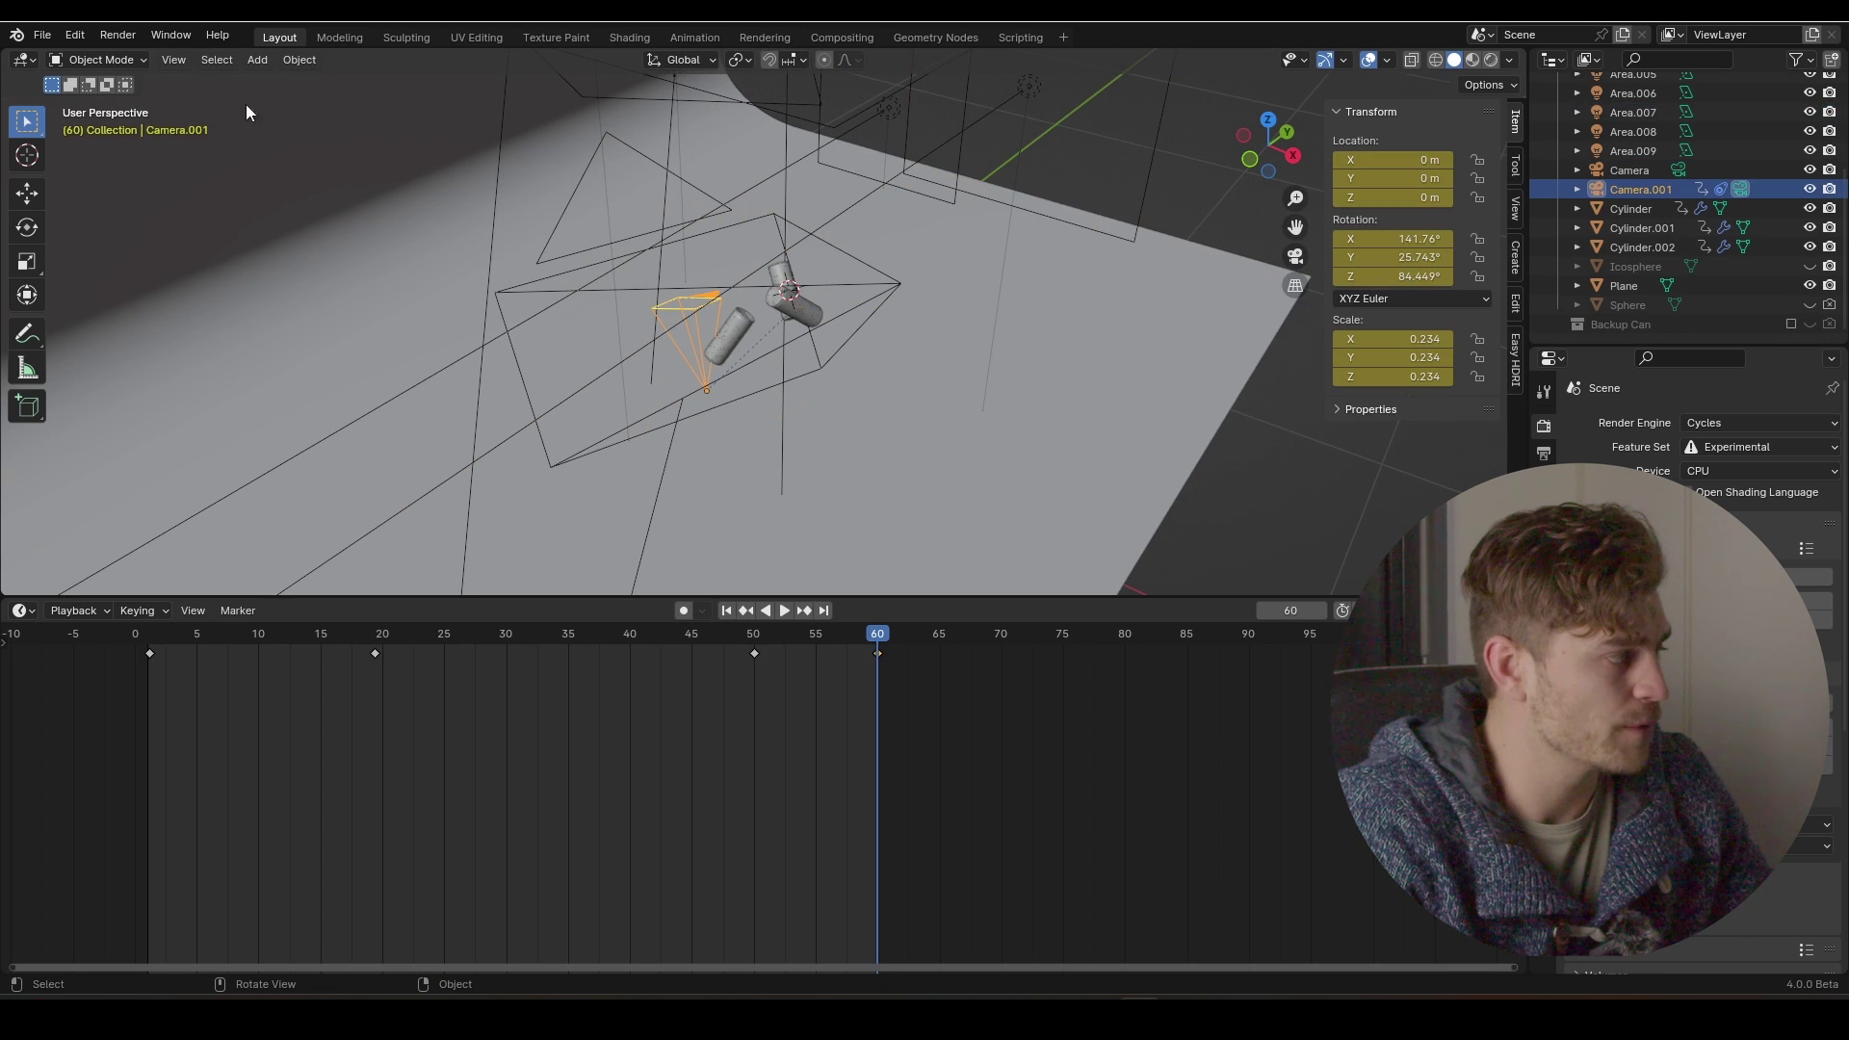
left_click(43, 36)
key("Escape")
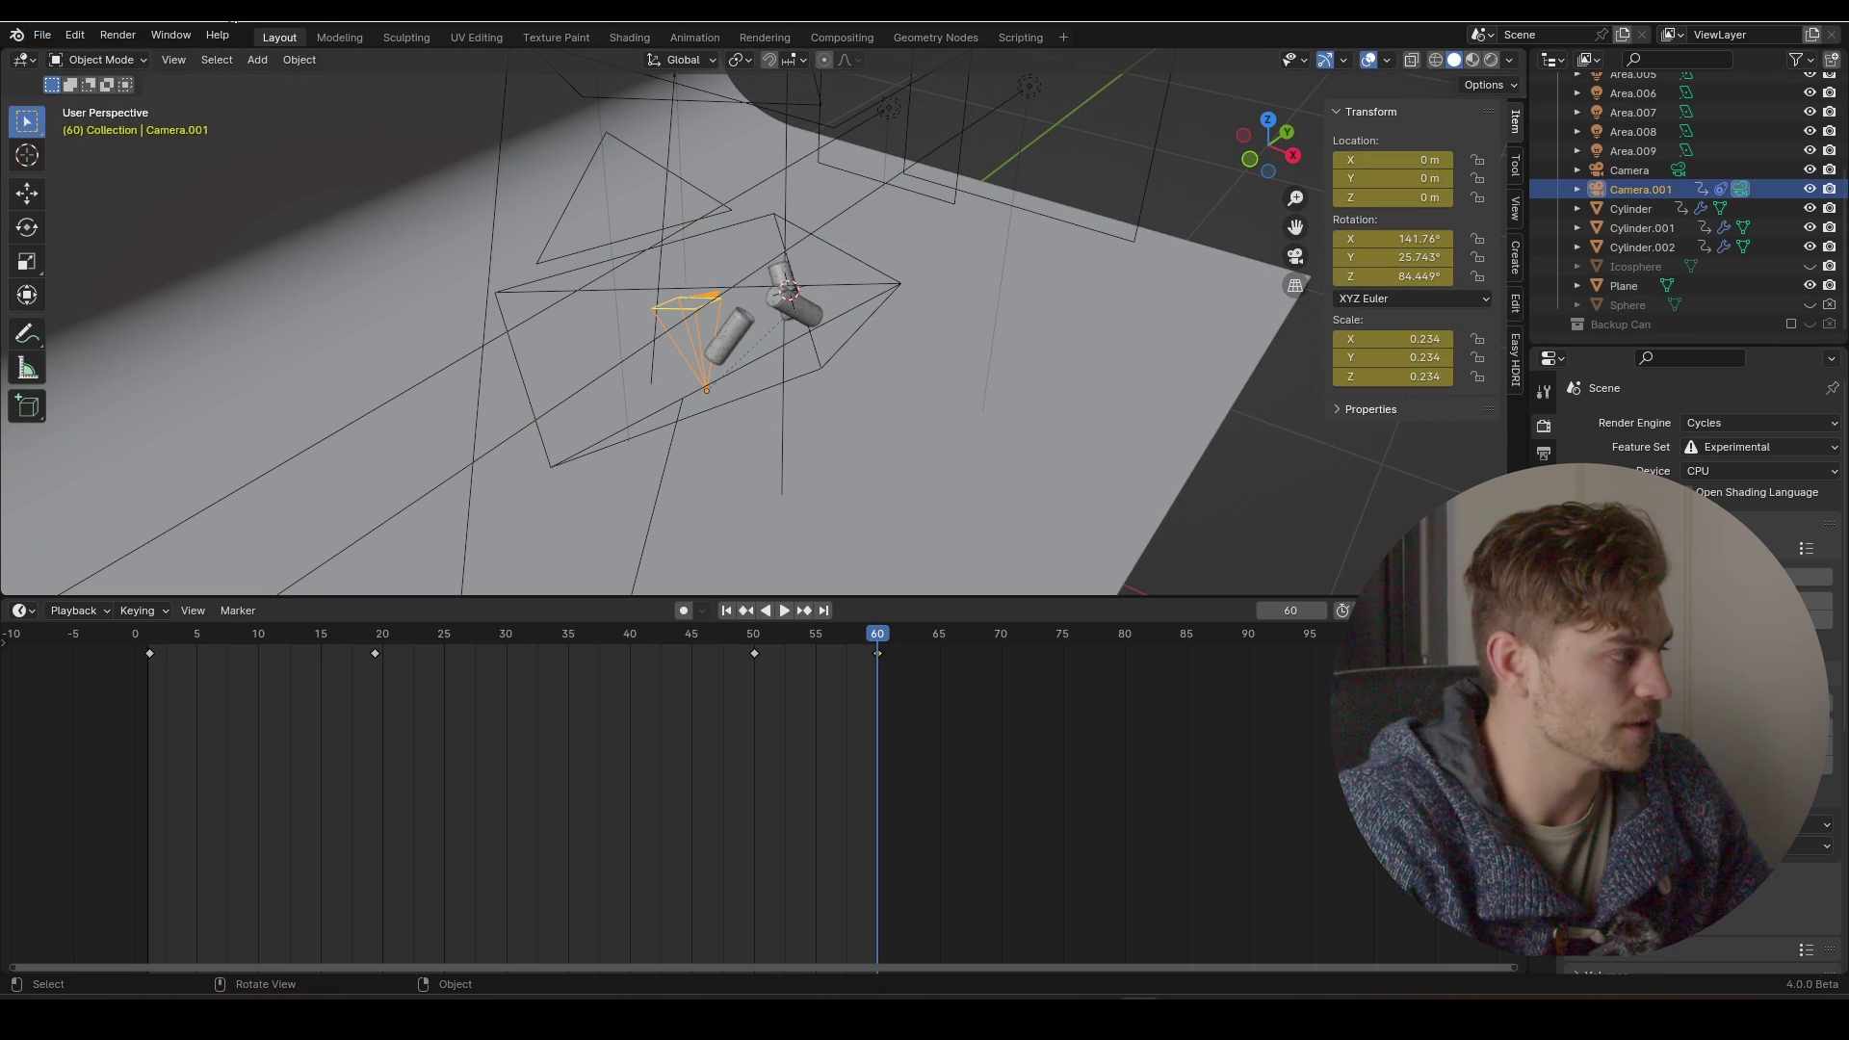
left_click(1544, 737)
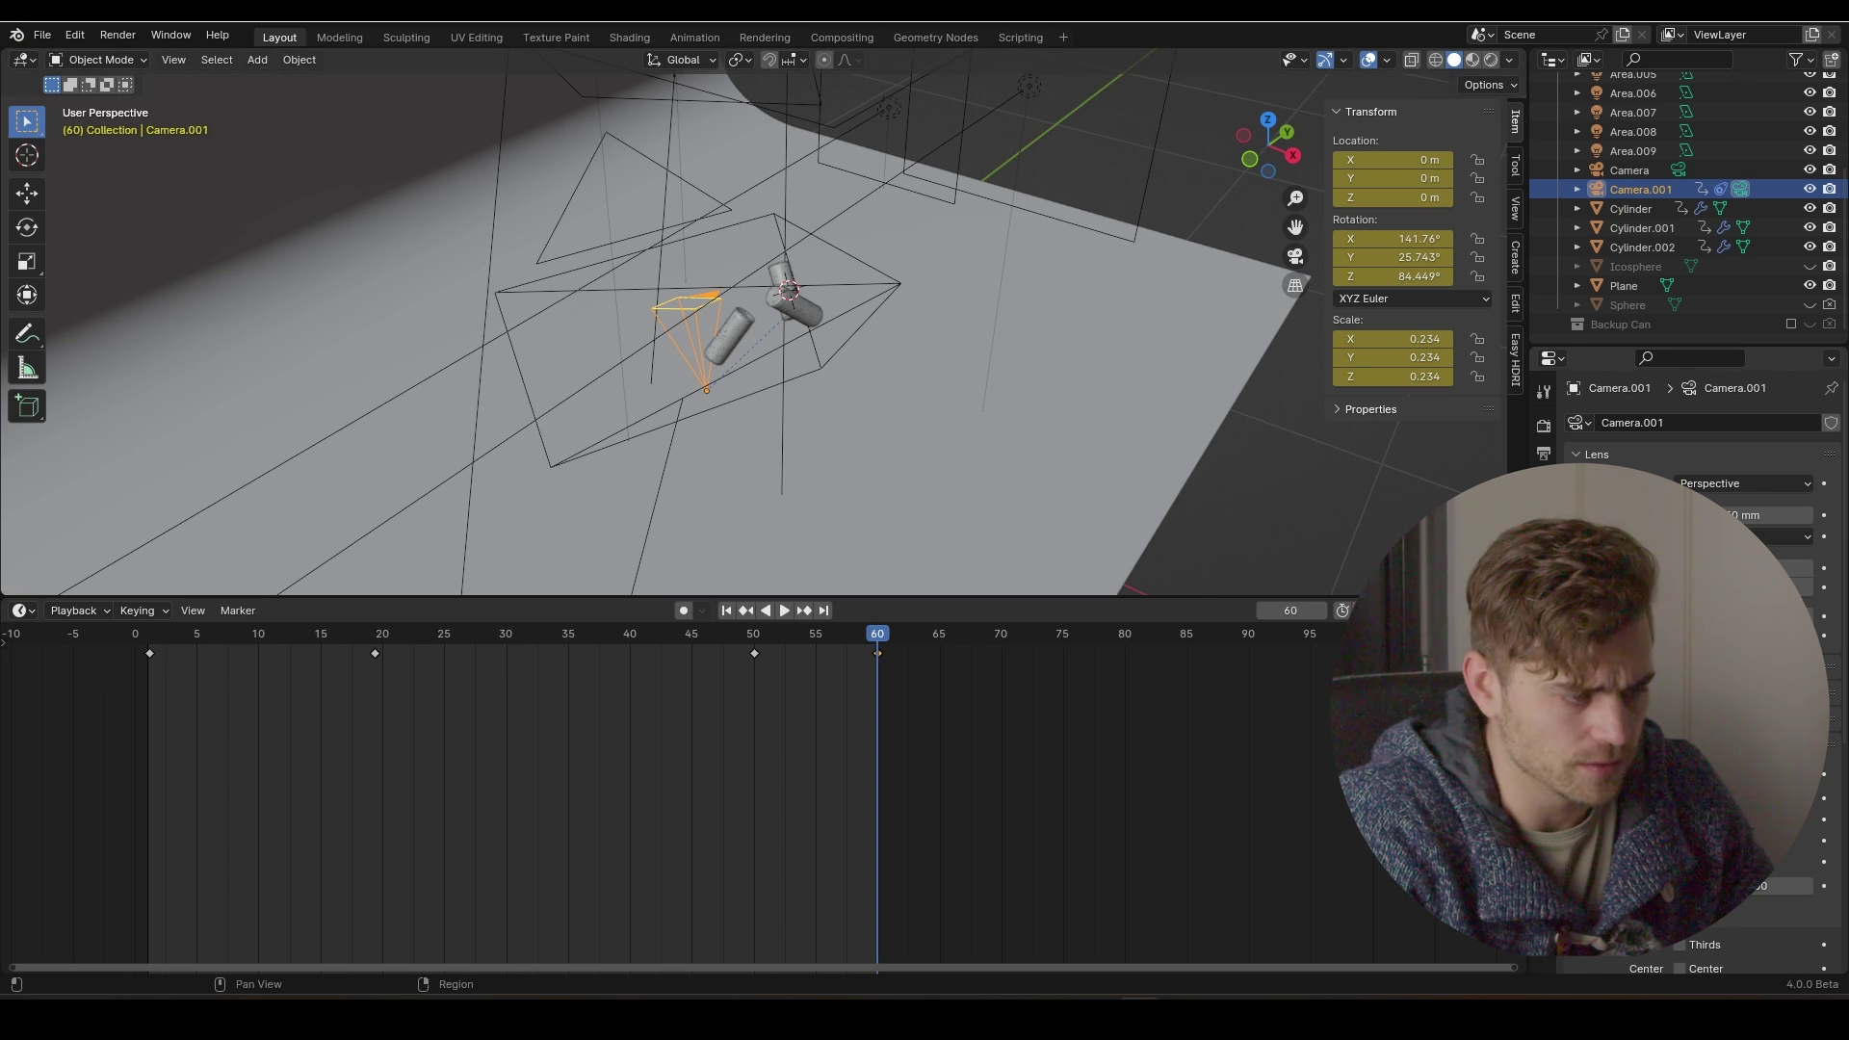
left_click(1543, 701)
left_click(1800, 456)
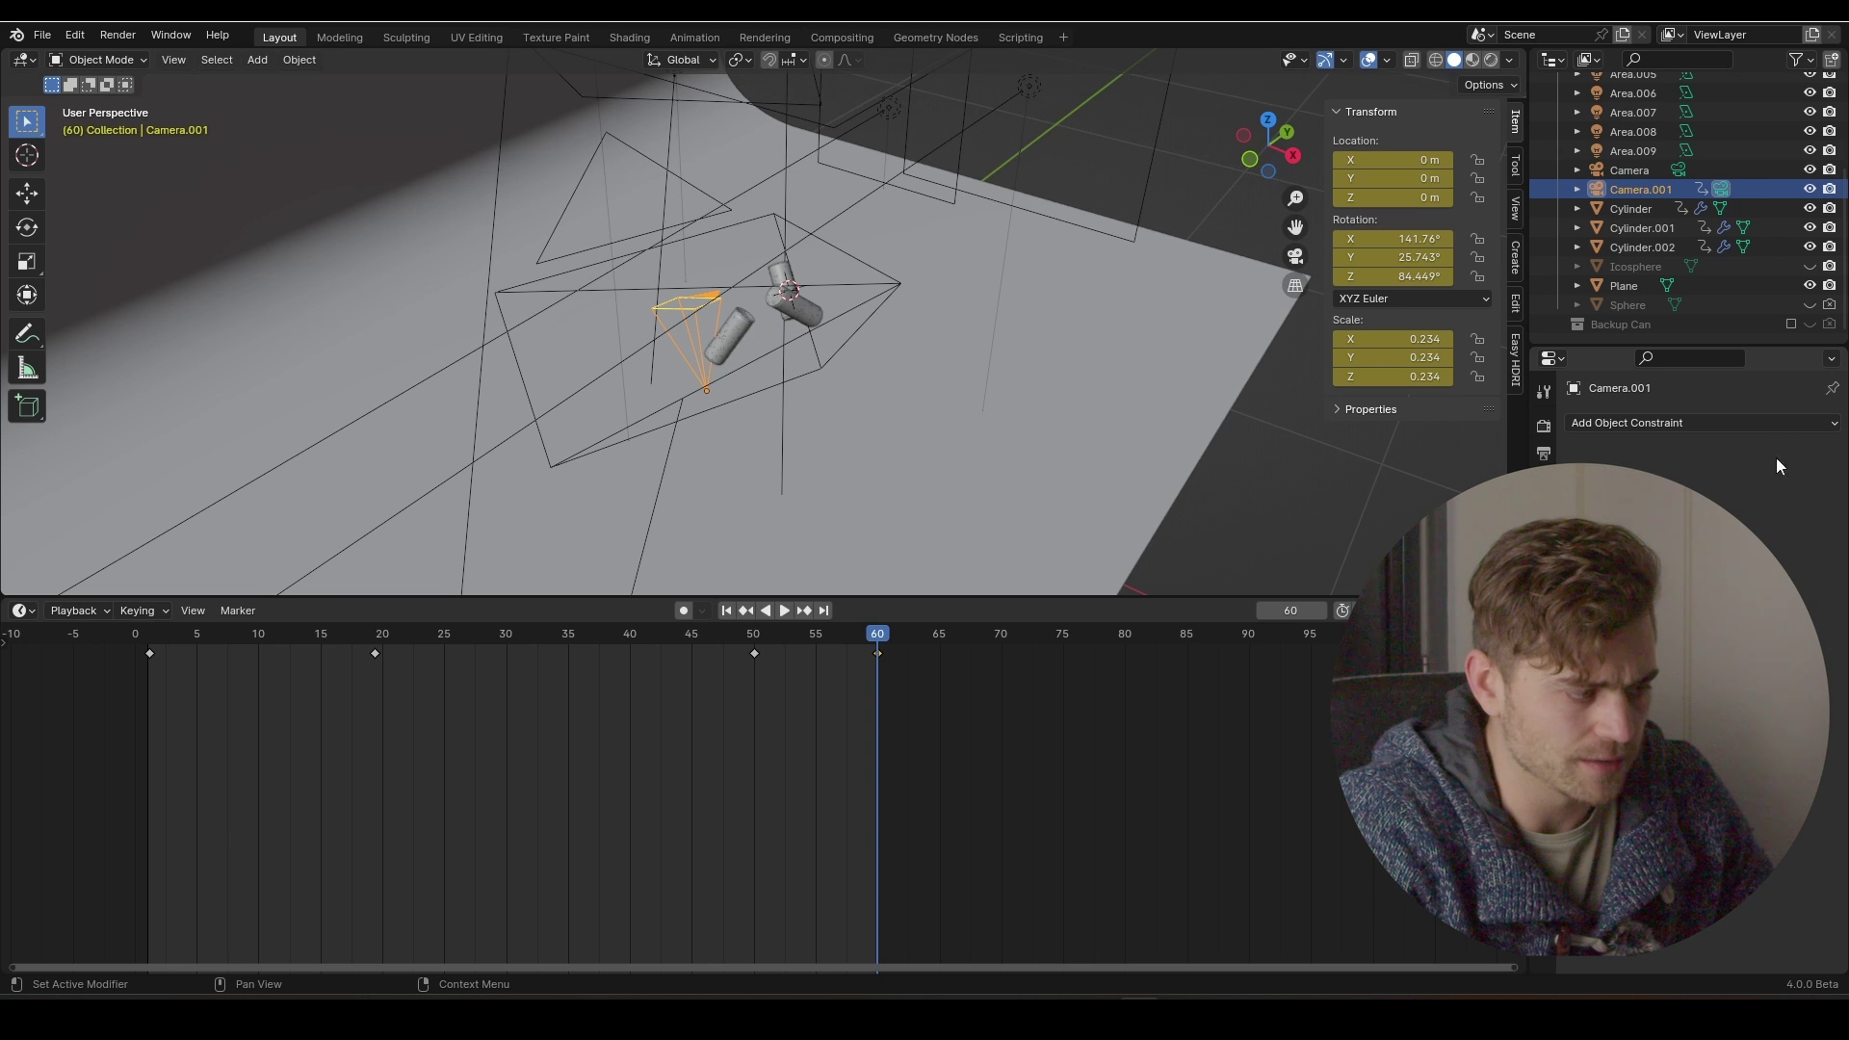
- Delete all of Camera.001's keyframes in the timeline, then select Cylinder
left_click_drag(960, 702, 107, 636)
key("x")
left_click(105, 652)
middle_click_drag(842, 502, 816, 325)
scroll(822, 355, "down", 2)
left_click(817, 324)
left_click(828, 311)
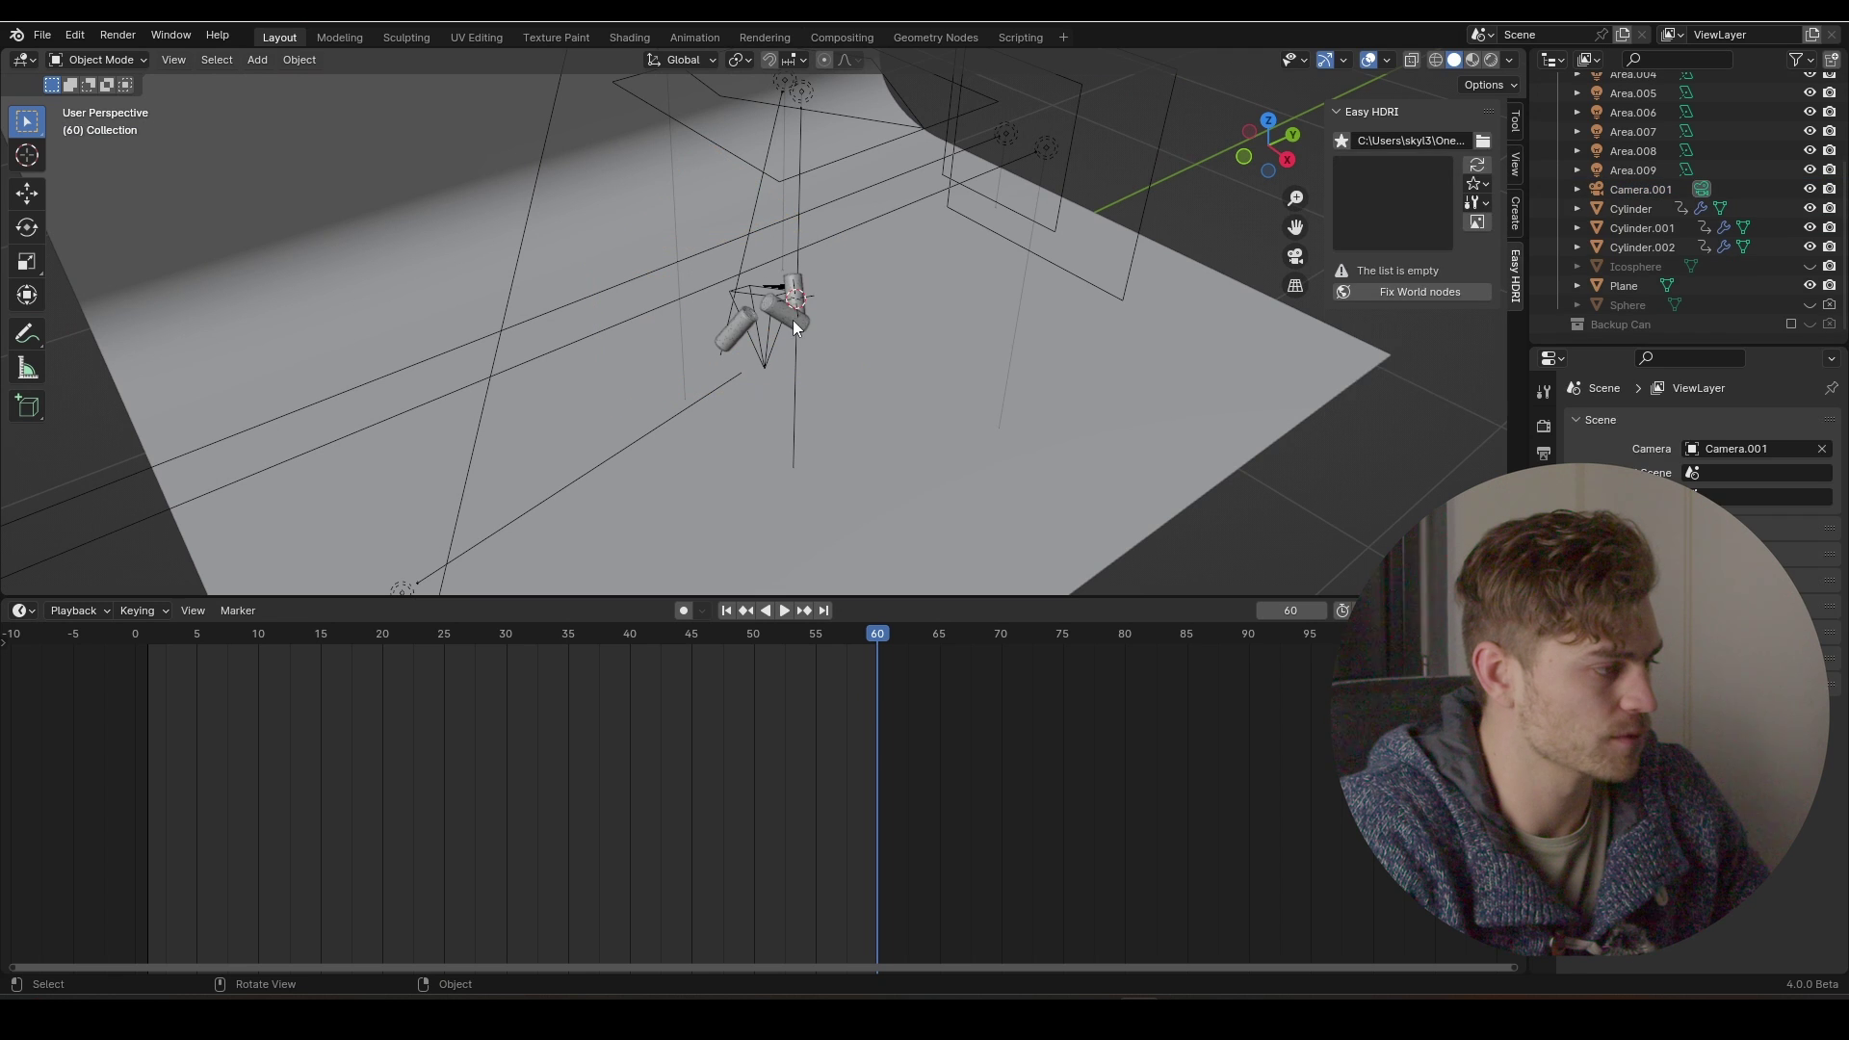
- Delete the timeline keyframes of Cylinder.001, Cylinder and Cylinder.002
left_click(796, 295)
left_click_drag(845, 708, 21, 649)
key("x")
left_click(19, 653)
left_click(780, 305)
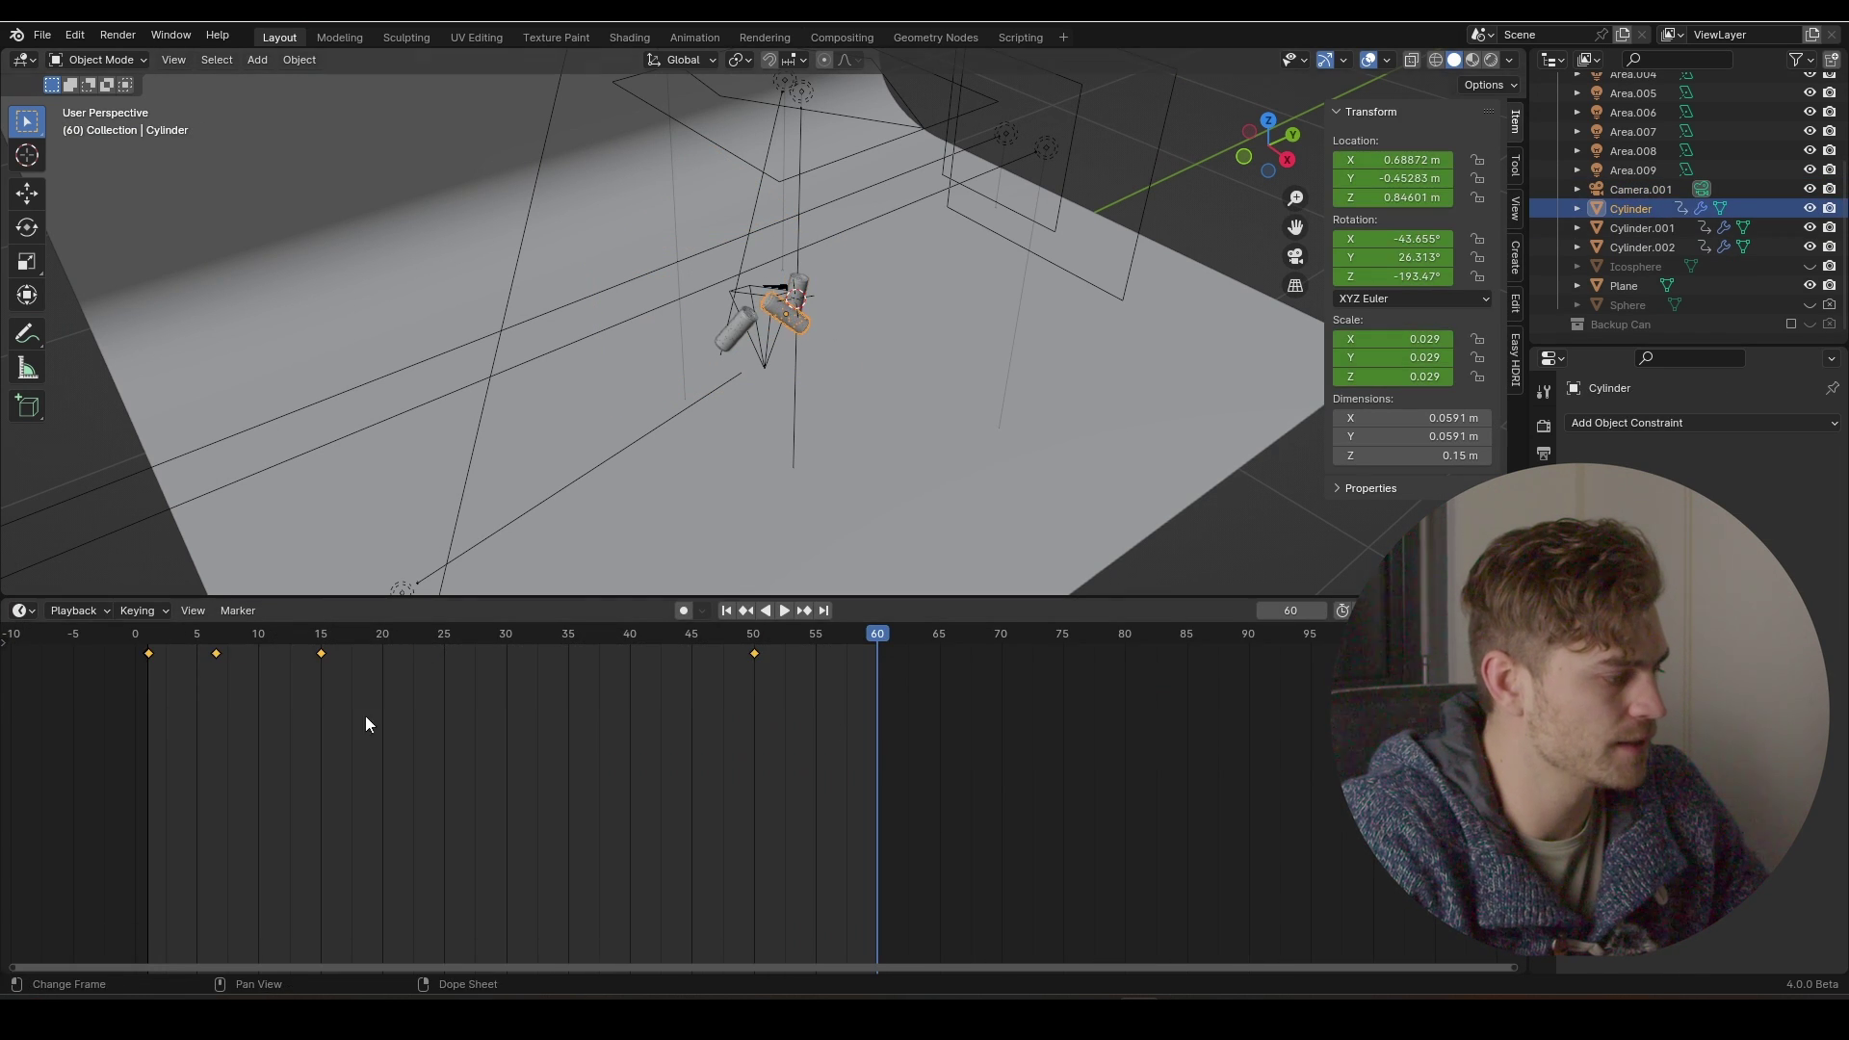
left_click_drag(854, 652, 101, 679)
key("x")
left_click(43, 654)
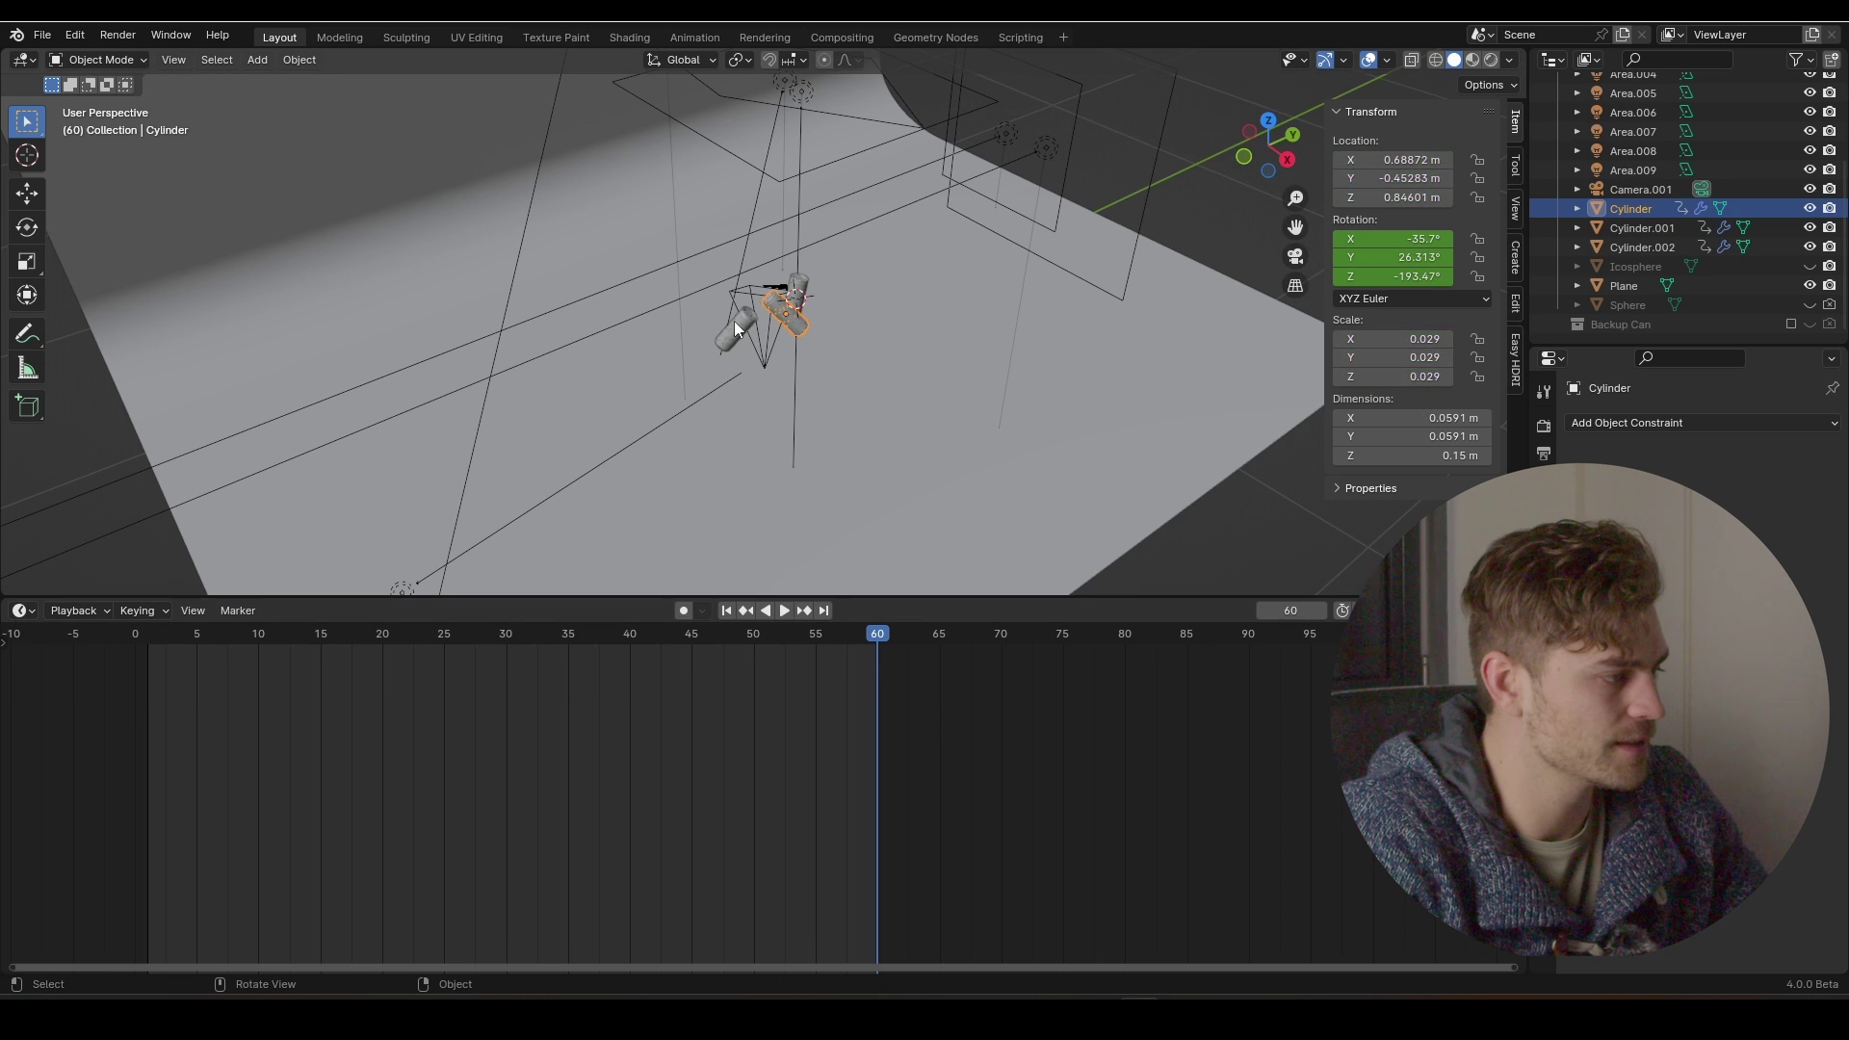
left_click(733, 319)
left_click_drag(788, 676, 92, 650)
key("x")
left_click(91, 649)
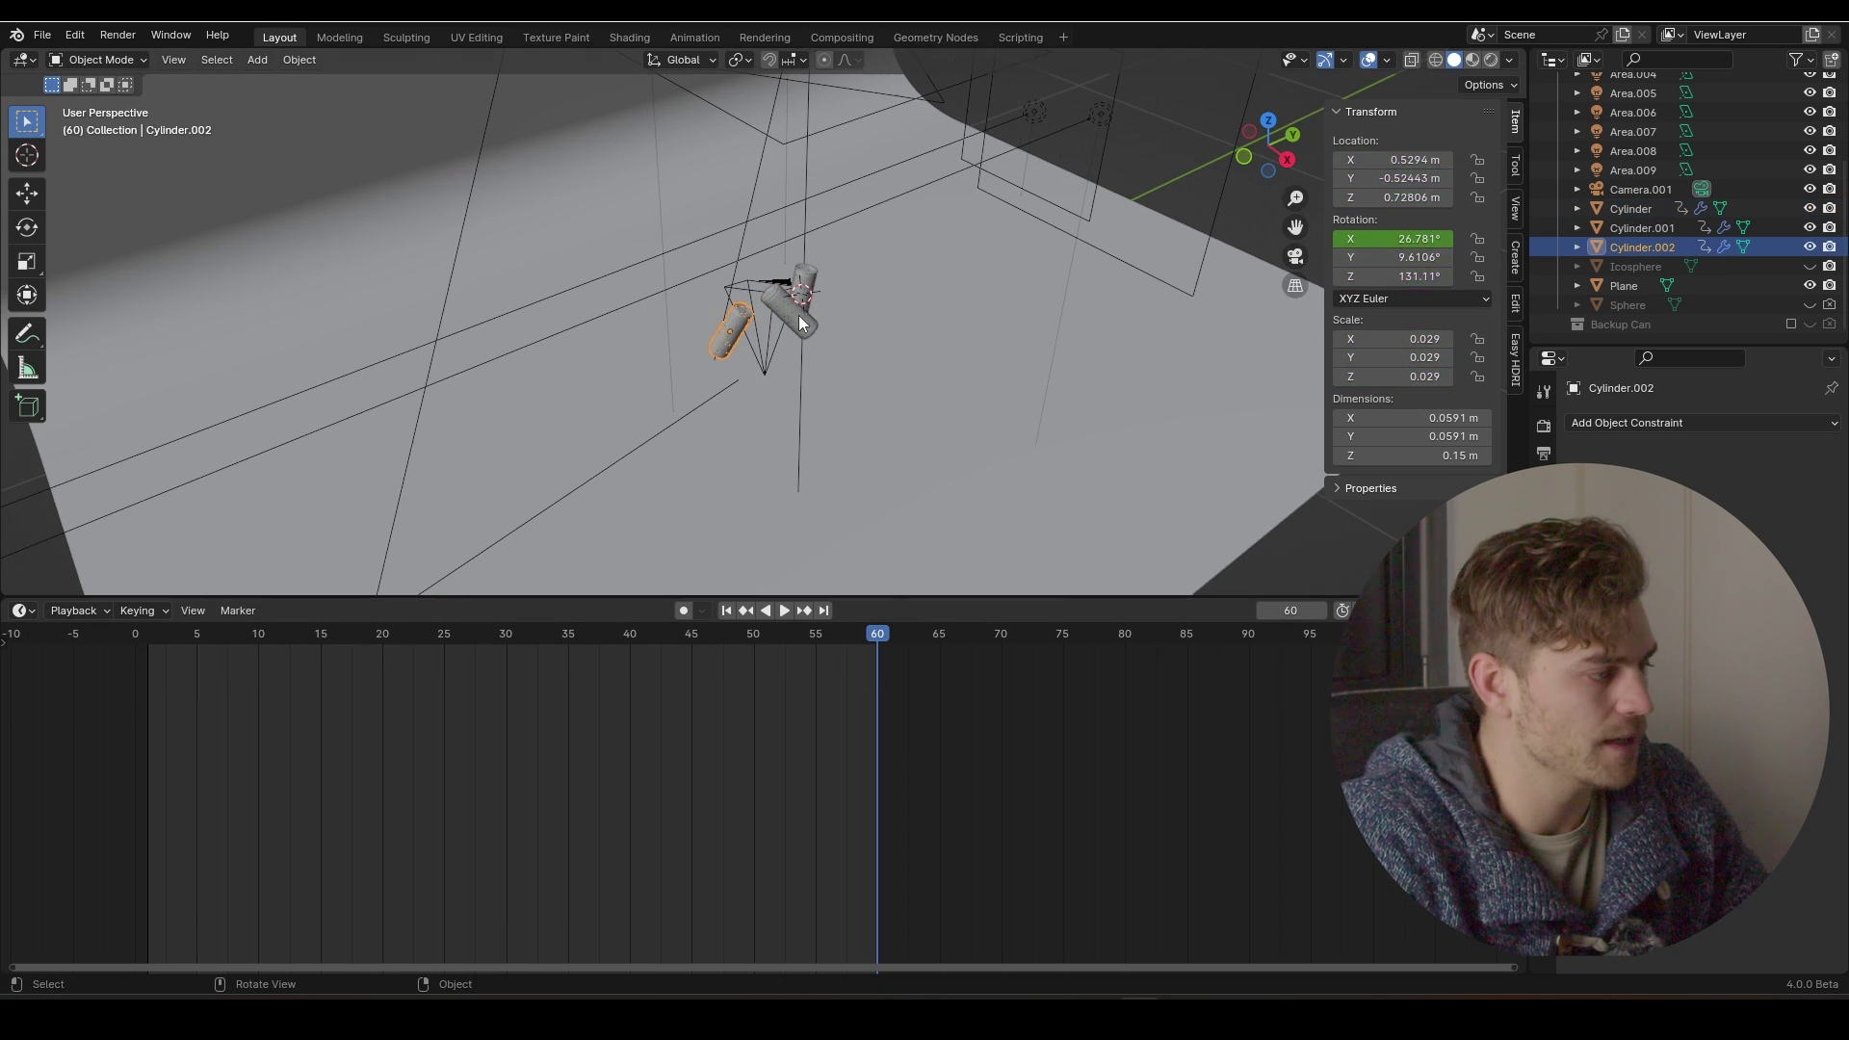
- Clear Cylinder's rotation and move Cylinder.001 and Cylinder.002 aside along Y
left_click(800, 315)
key("alt+r")
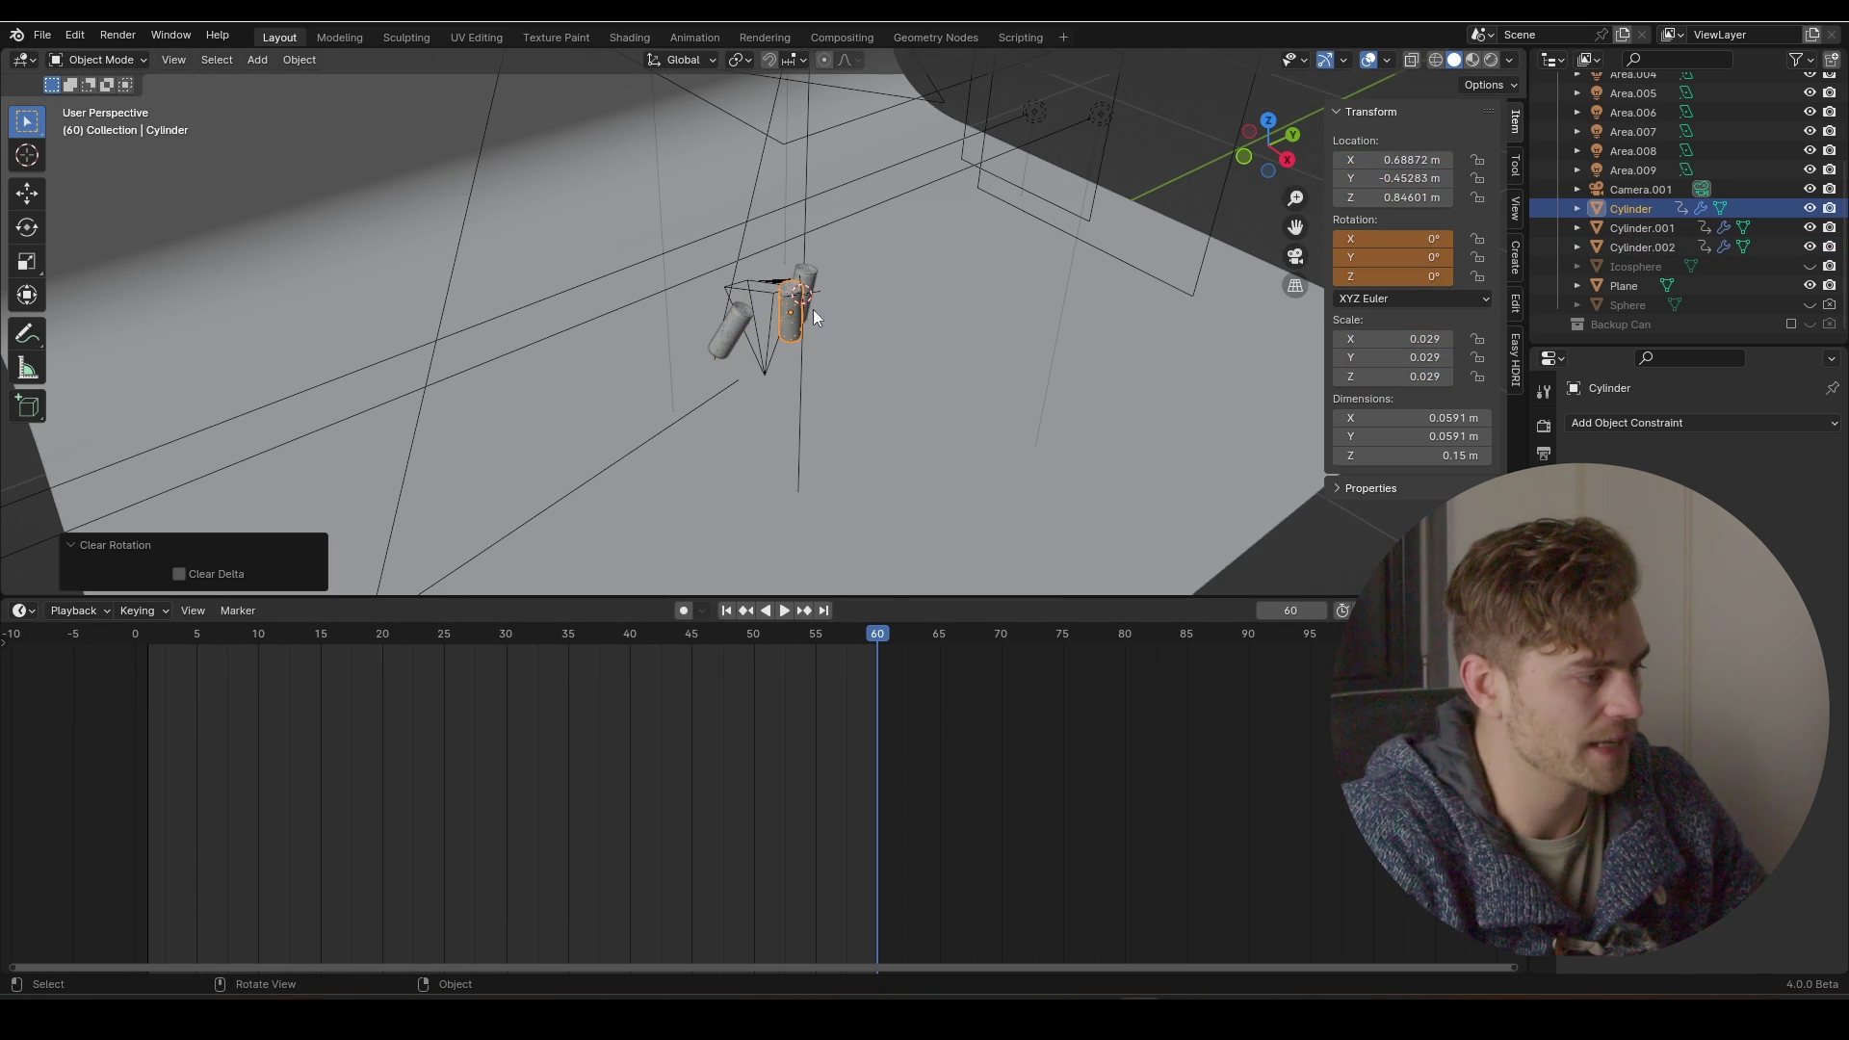
middle_click_drag(791, 325, 810, 304)
left_click(793, 308)
left_click(748, 321, "shift")
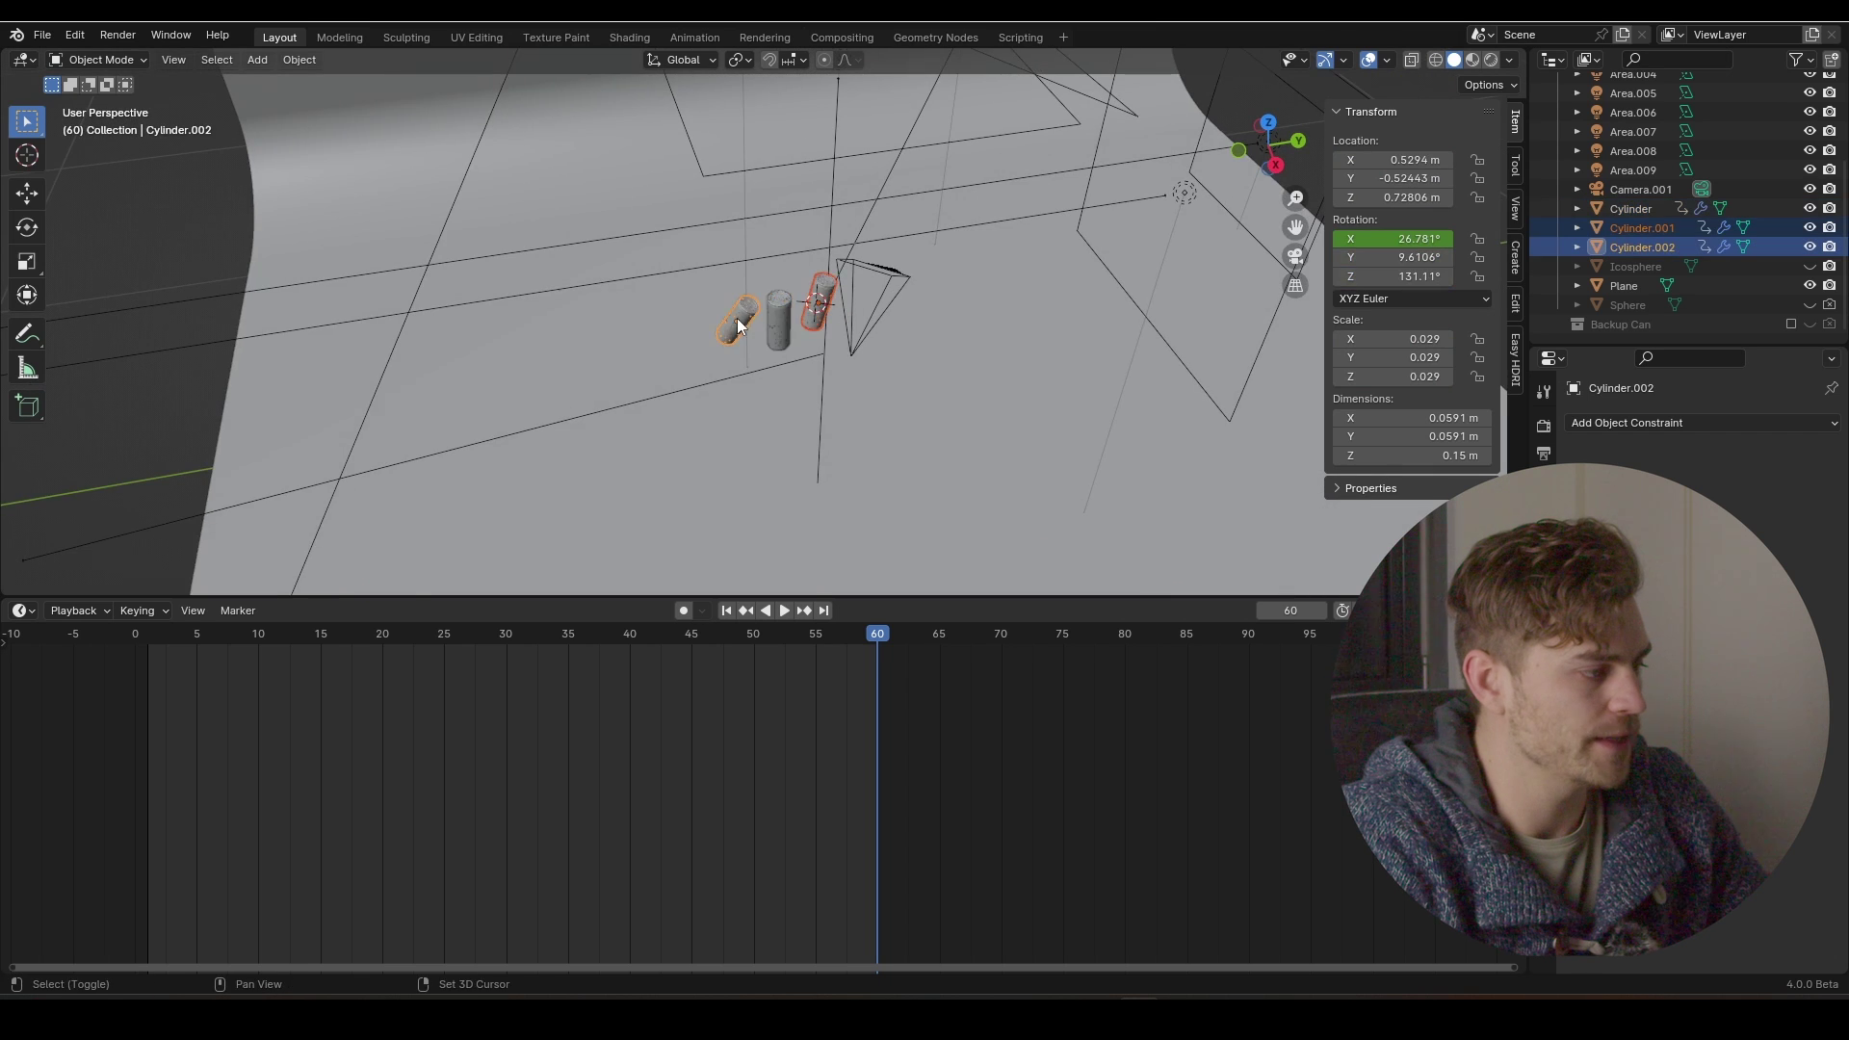
key("g")
key("x")
key("y")
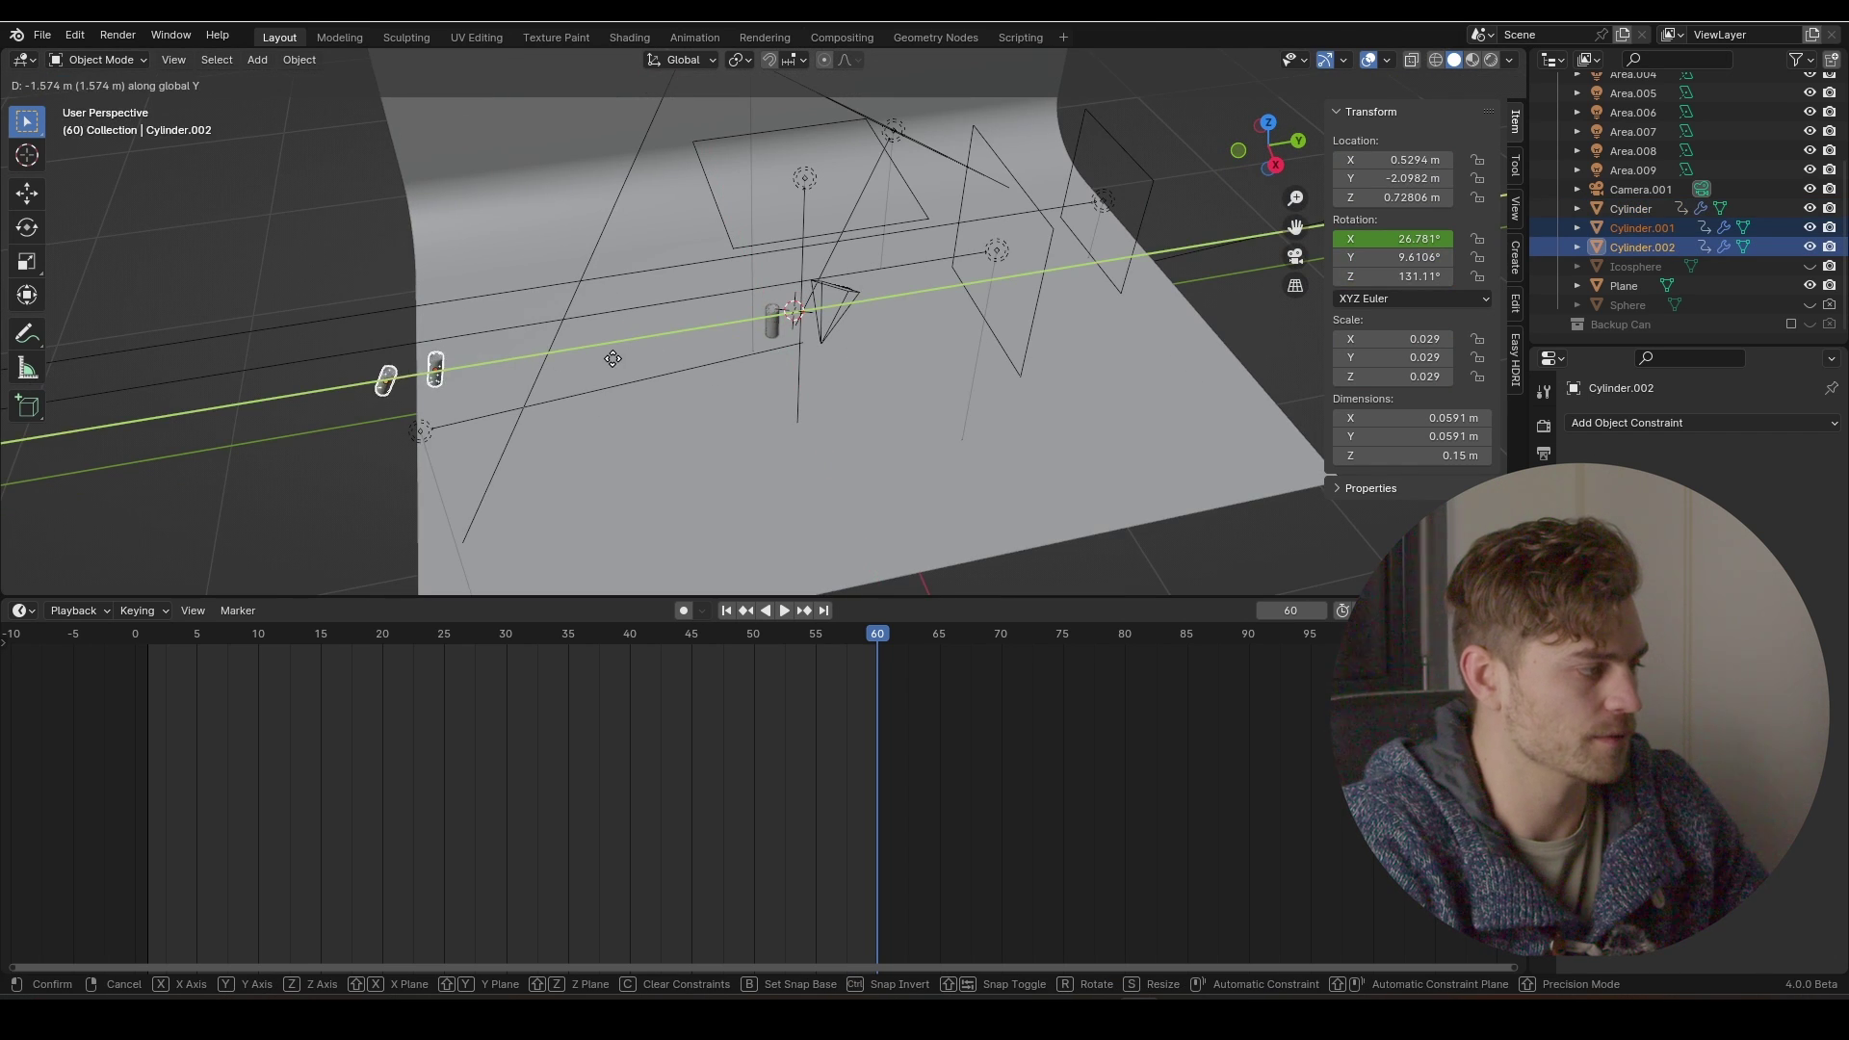
left_click(614, 361)
- Look through Camera.001 and dolly it in closer along its viewing axis
middle_click_drag(920, 404, 860, 368)
key("KP_3")
key("KP_0")
left_click(813, 234)
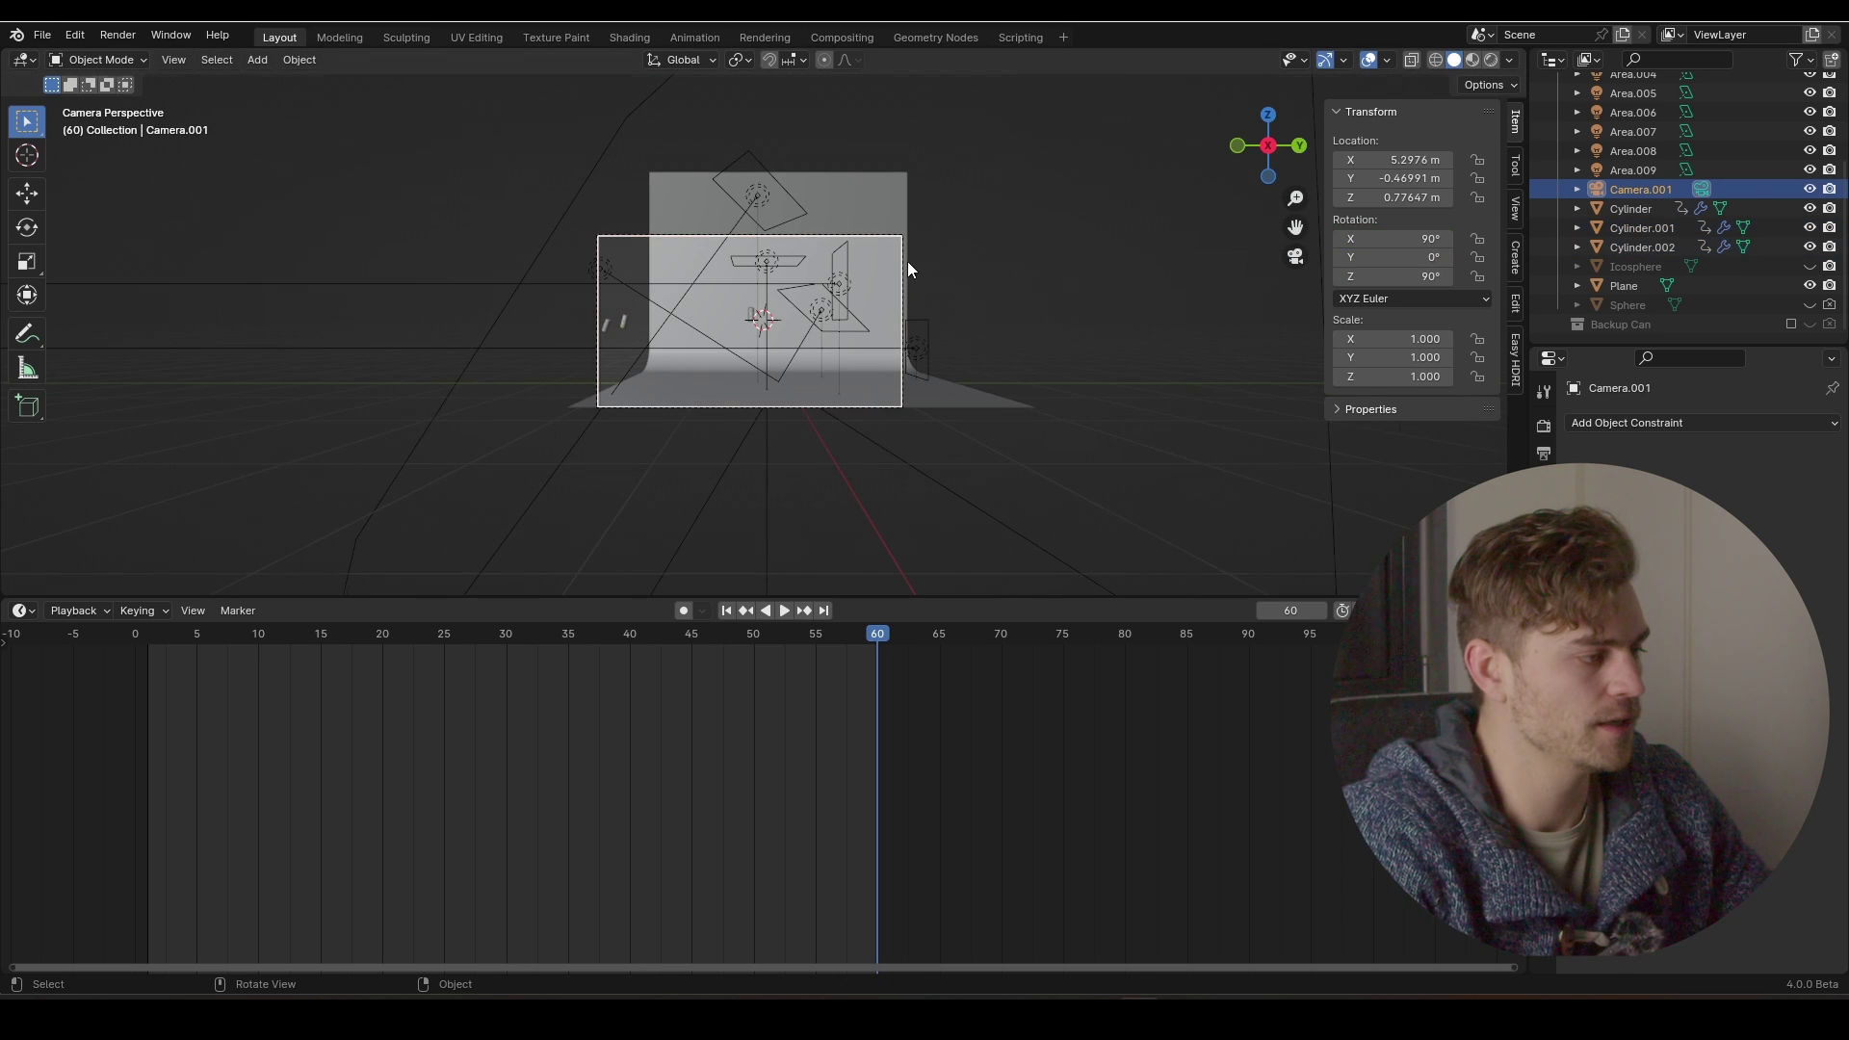
key("g")
key("z")
key("z")
left_click_drag(874, 321, 867, 289)
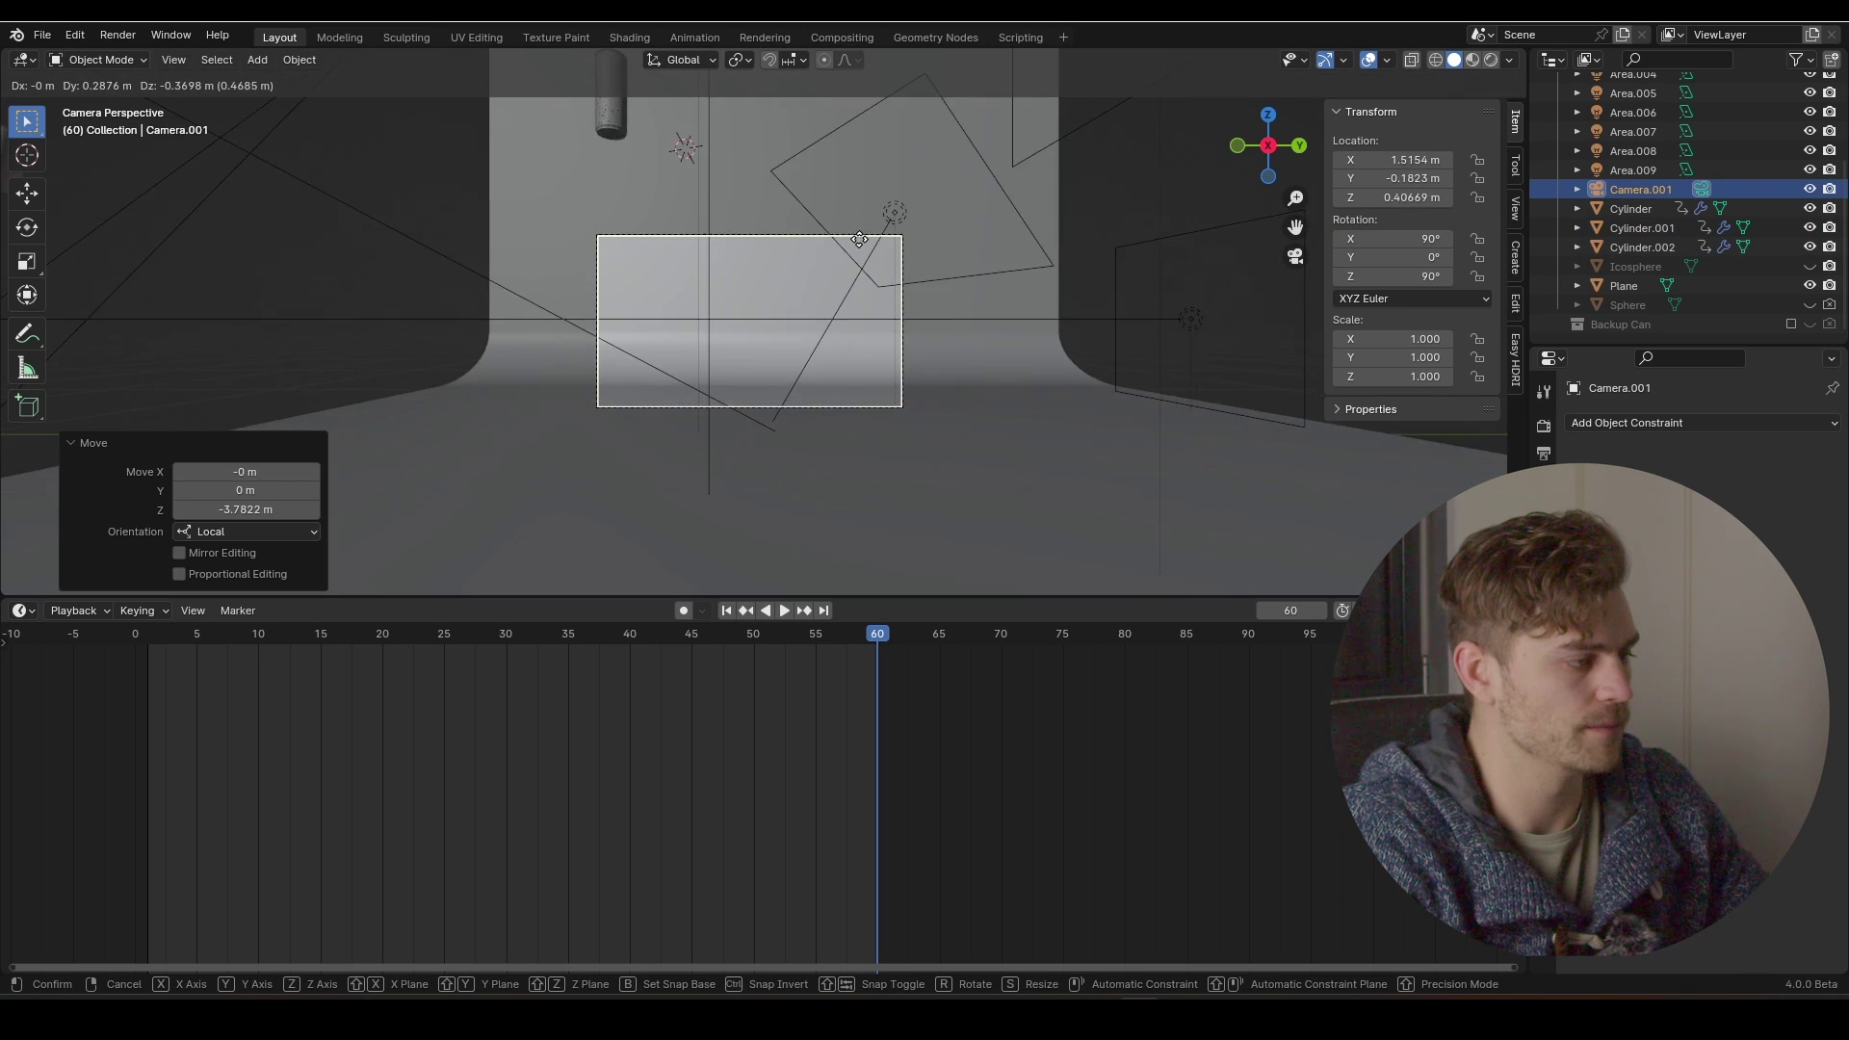
key("g")
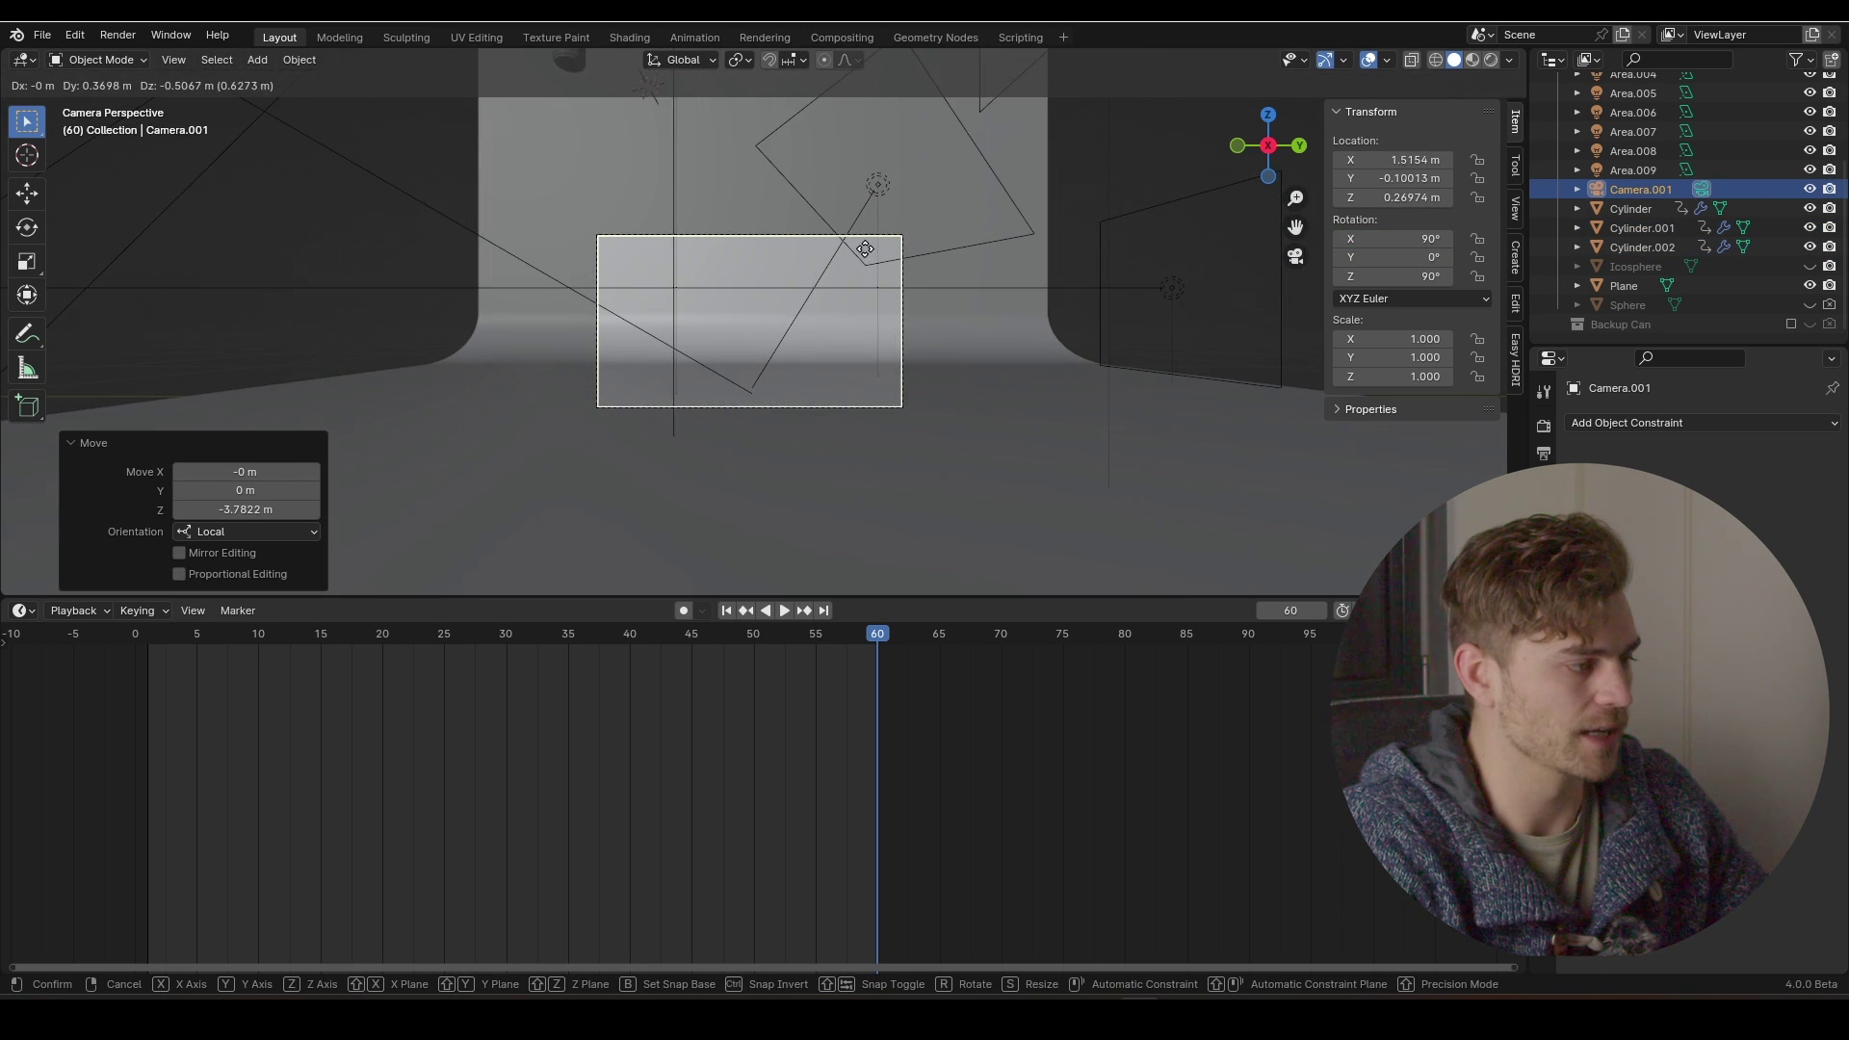
left_click(649, 145)
key("ctrl+z")
- Move Cylinder into the centre of the camera's frame
left_click(631, 196)
key("g")
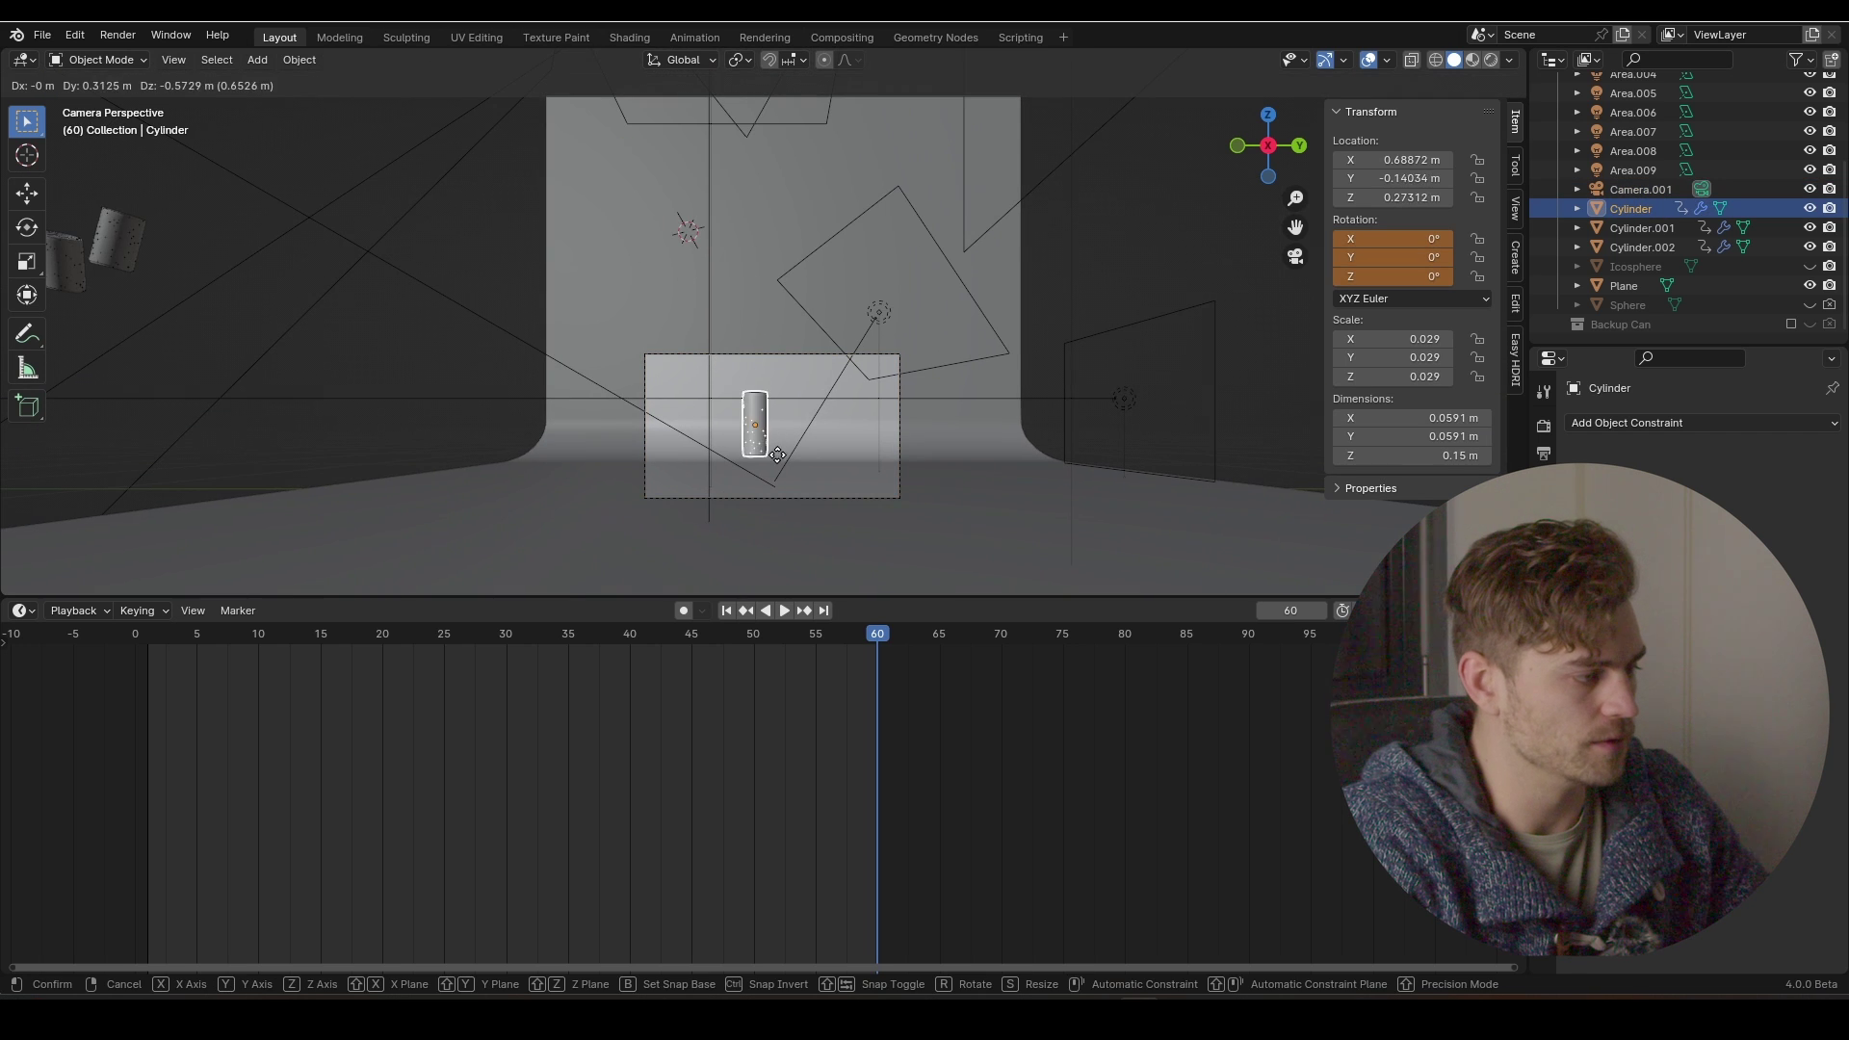
left_click(777, 454)
scroll(845, 462, "up", 3)
middle_click_drag(846, 462, 762, 264, "shift")
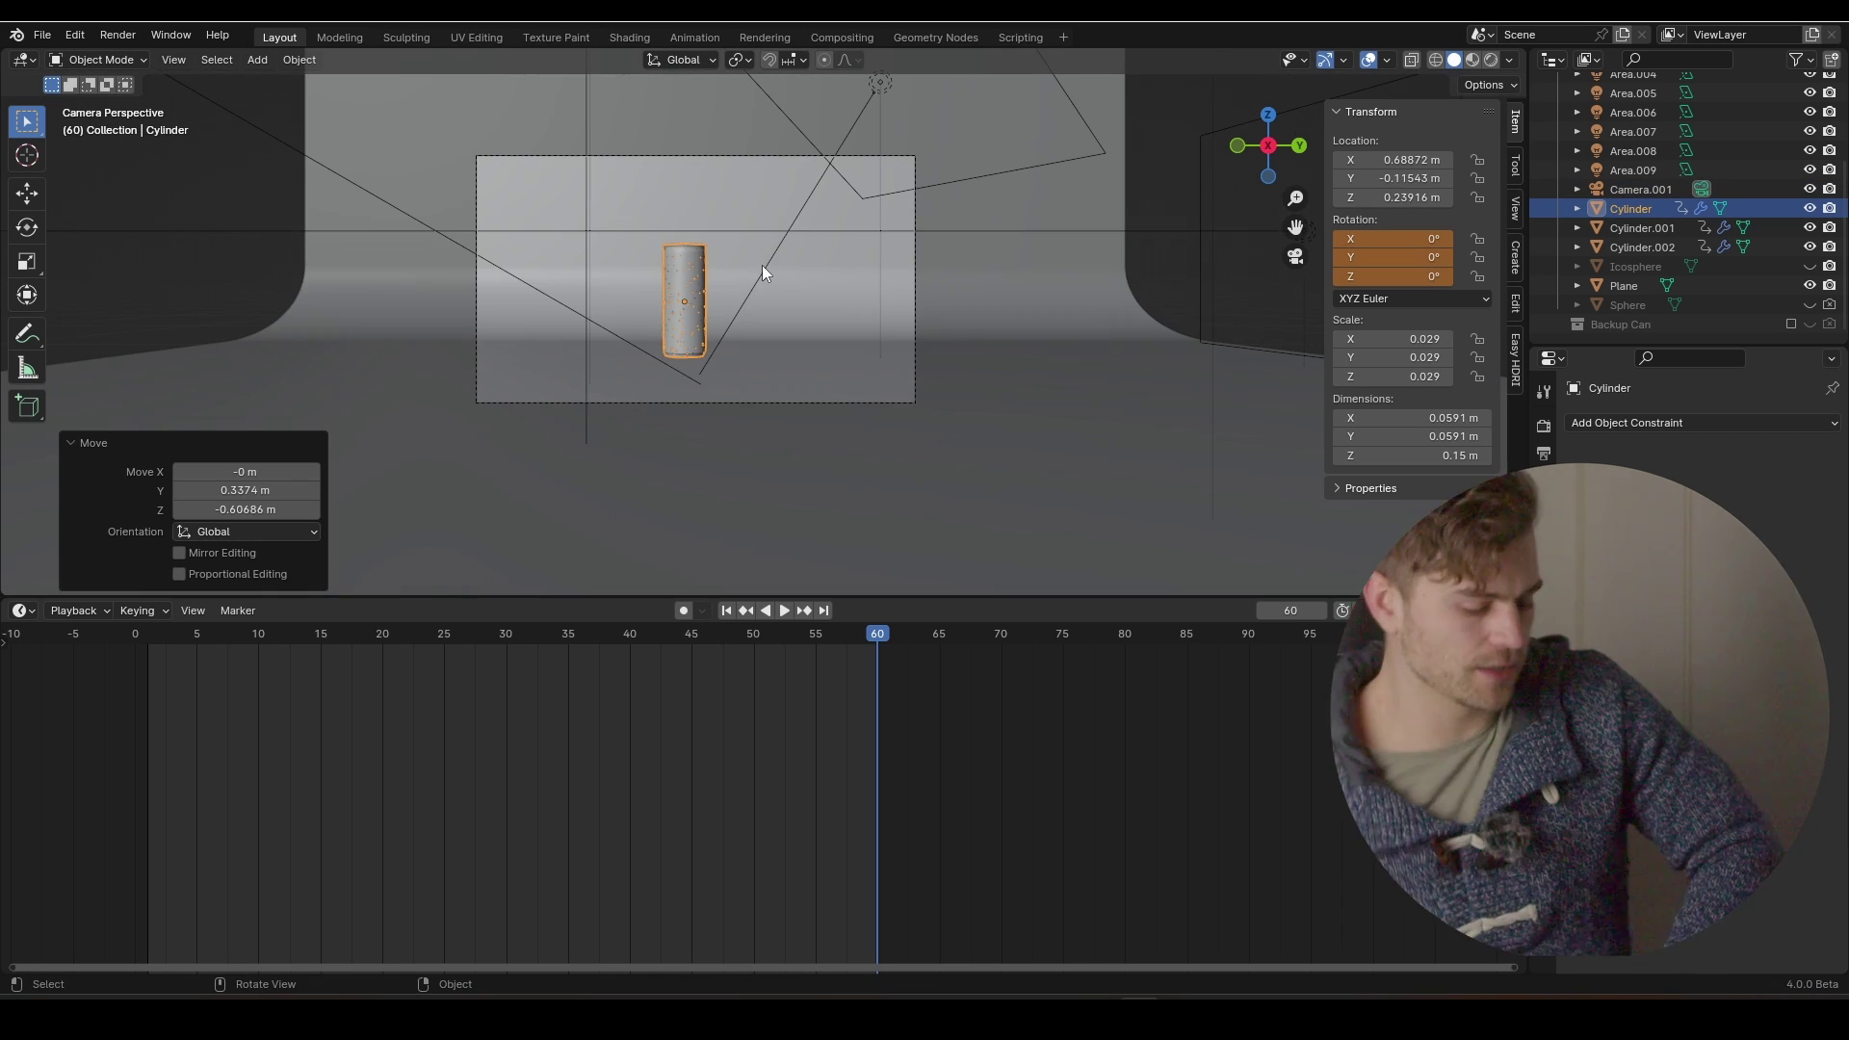
- In Rendered shading, rotate the can about Z so its label faces the camera and shift it along X
left_click(1490, 59)
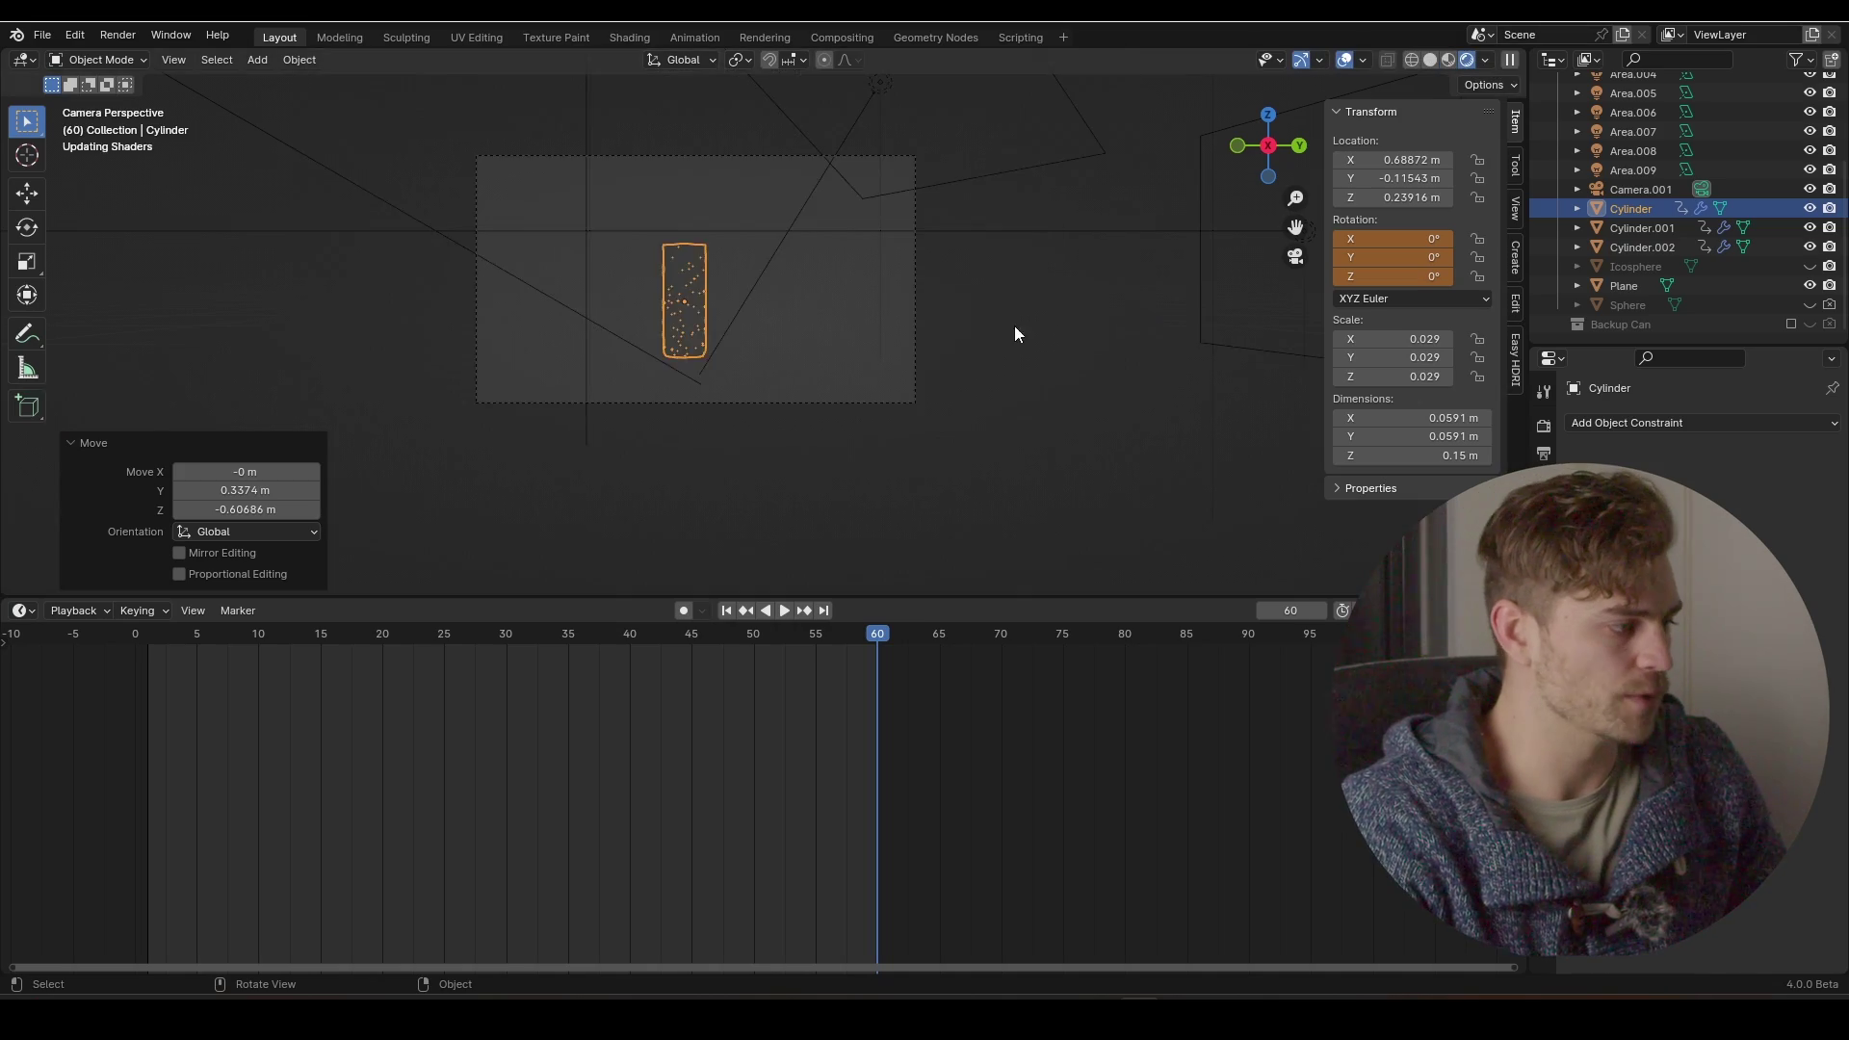
scroll(782, 296, "up", 3)
key("r")
key("z")
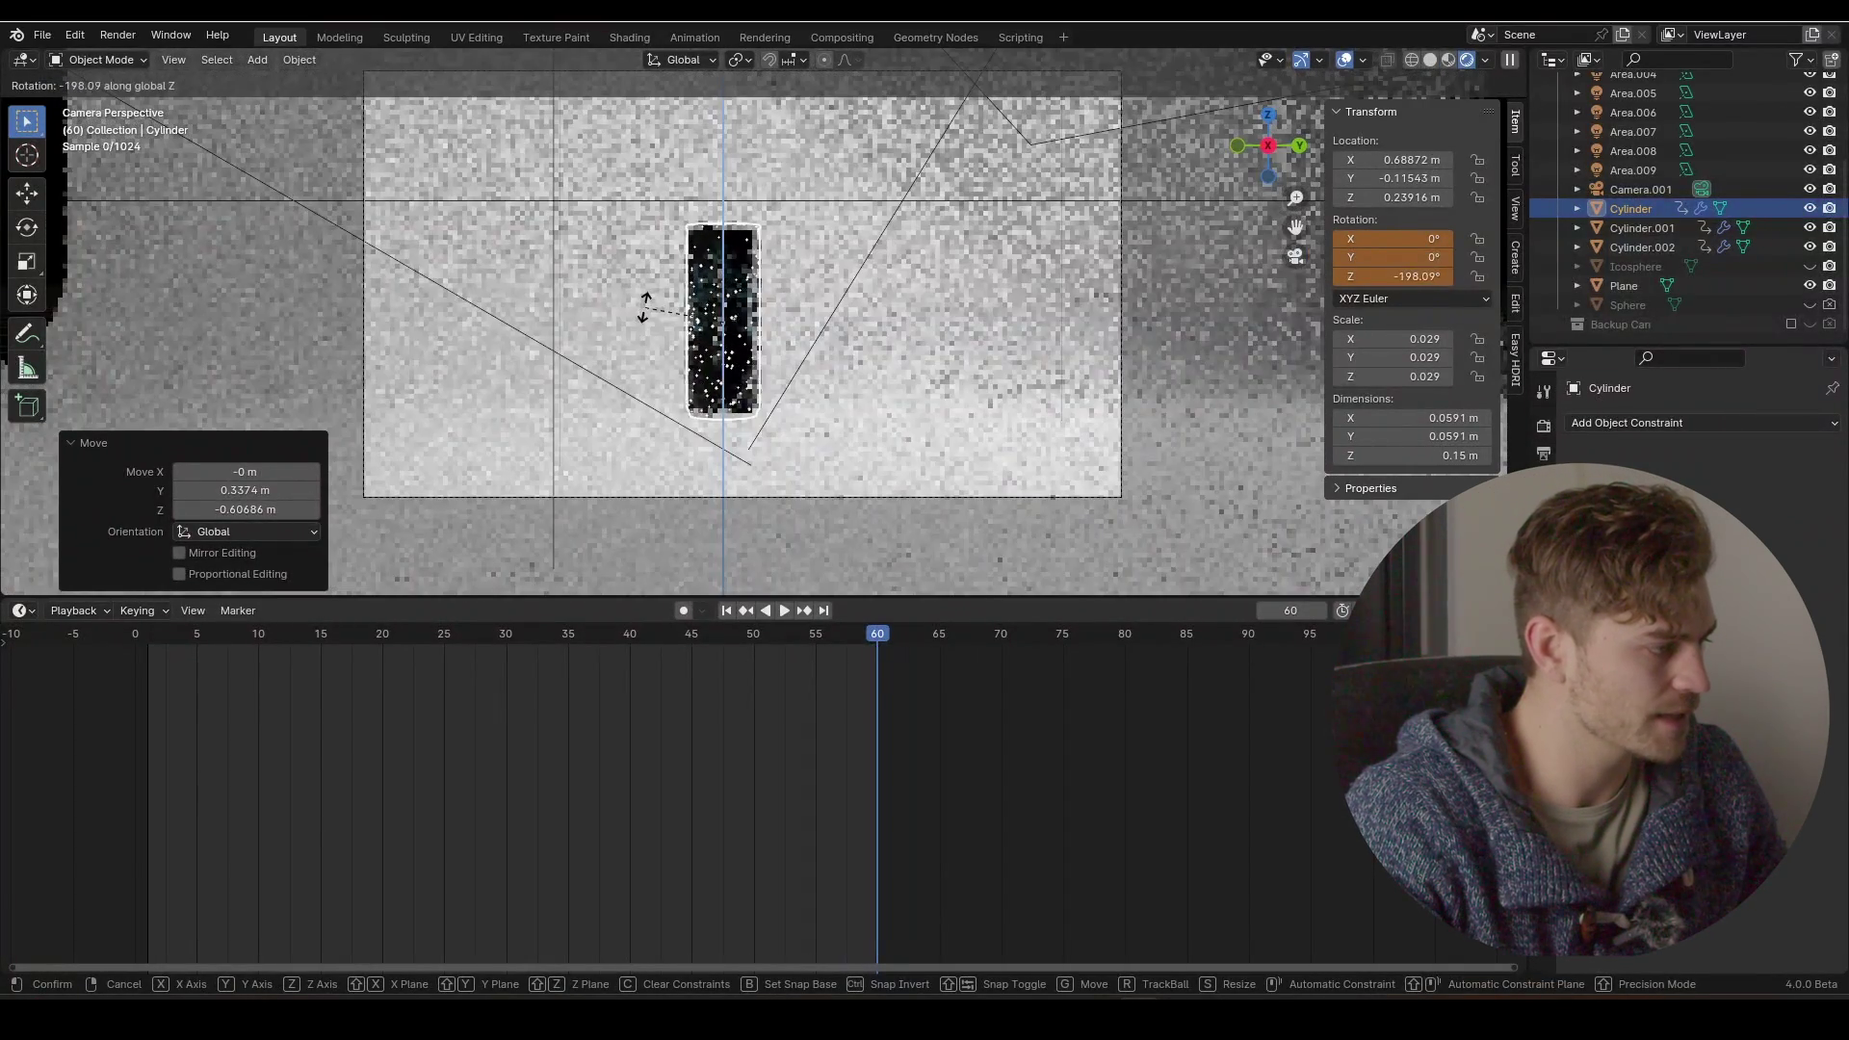
left_click(650, 311)
scroll(650, 311, "down", 2)
key("g")
key("x")
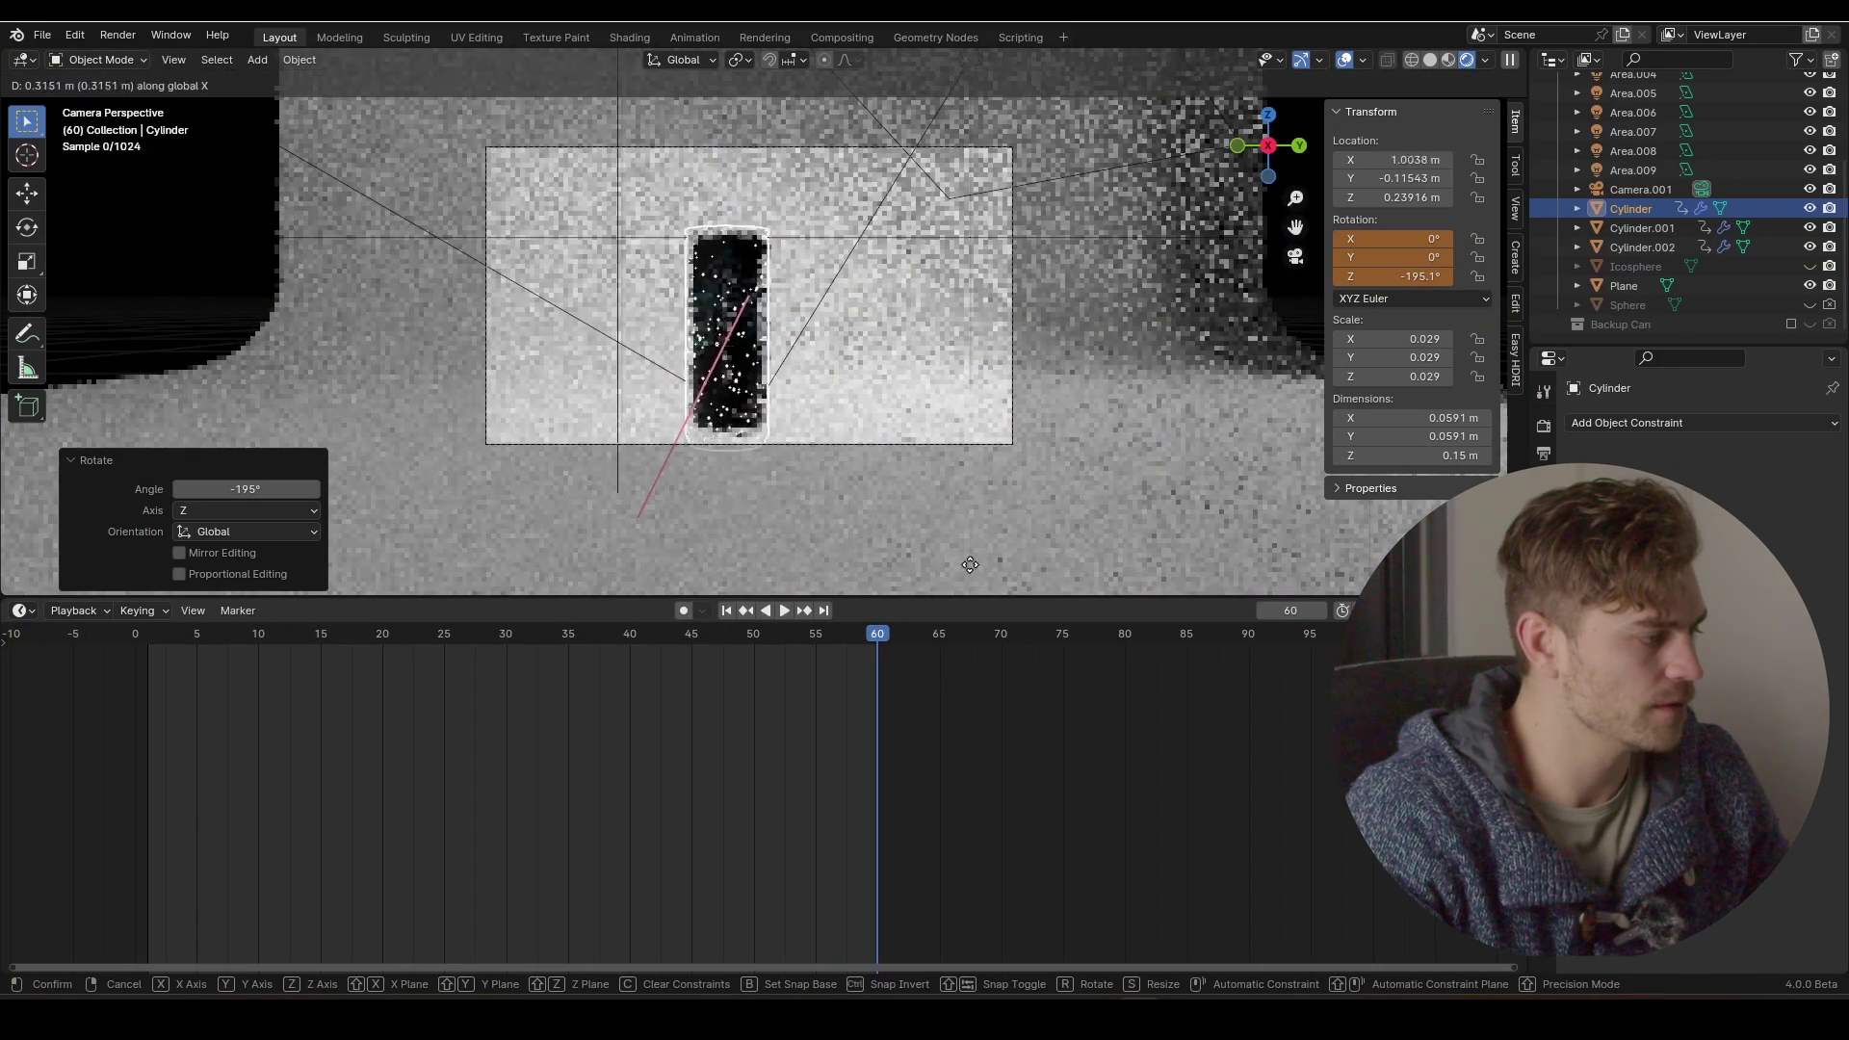
left_click(977, 83)
- Lower Camera.001 slightly and start shifting the can sideways along X
left_click(870, 146)
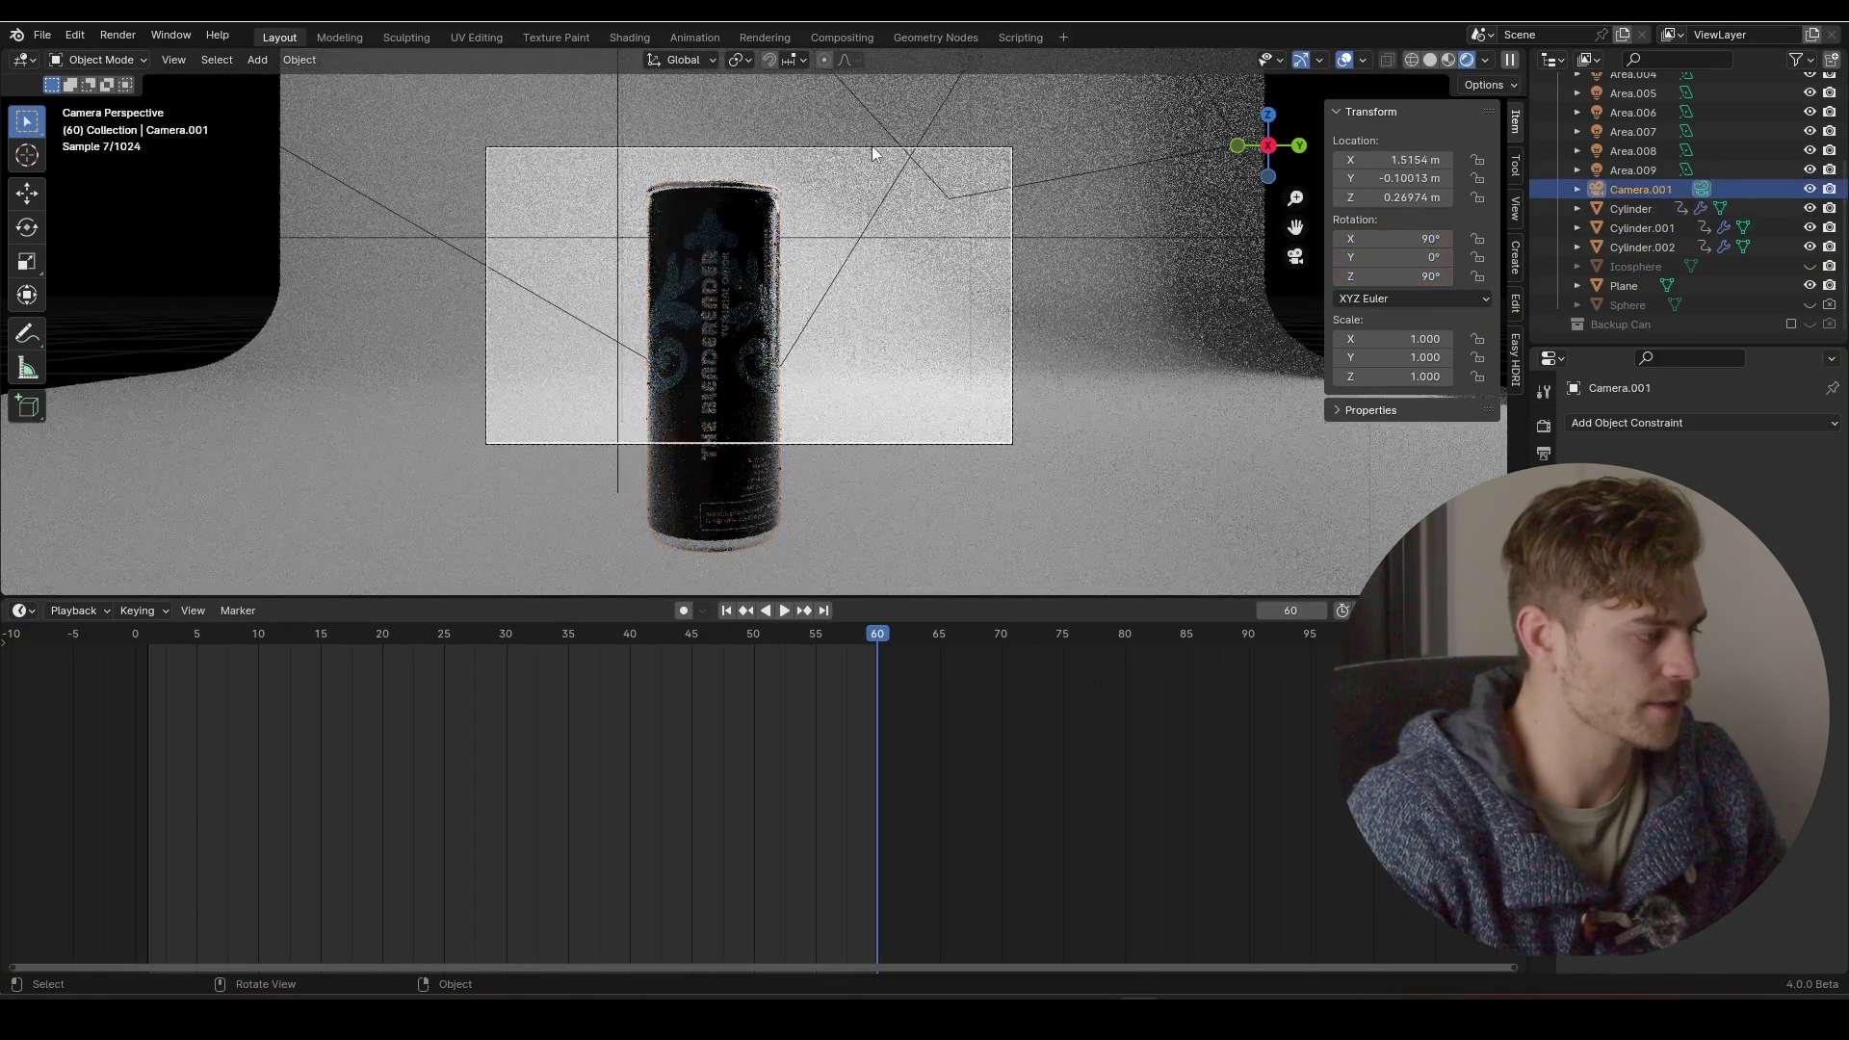
key("g")
key("z")
left_click(869, 170)
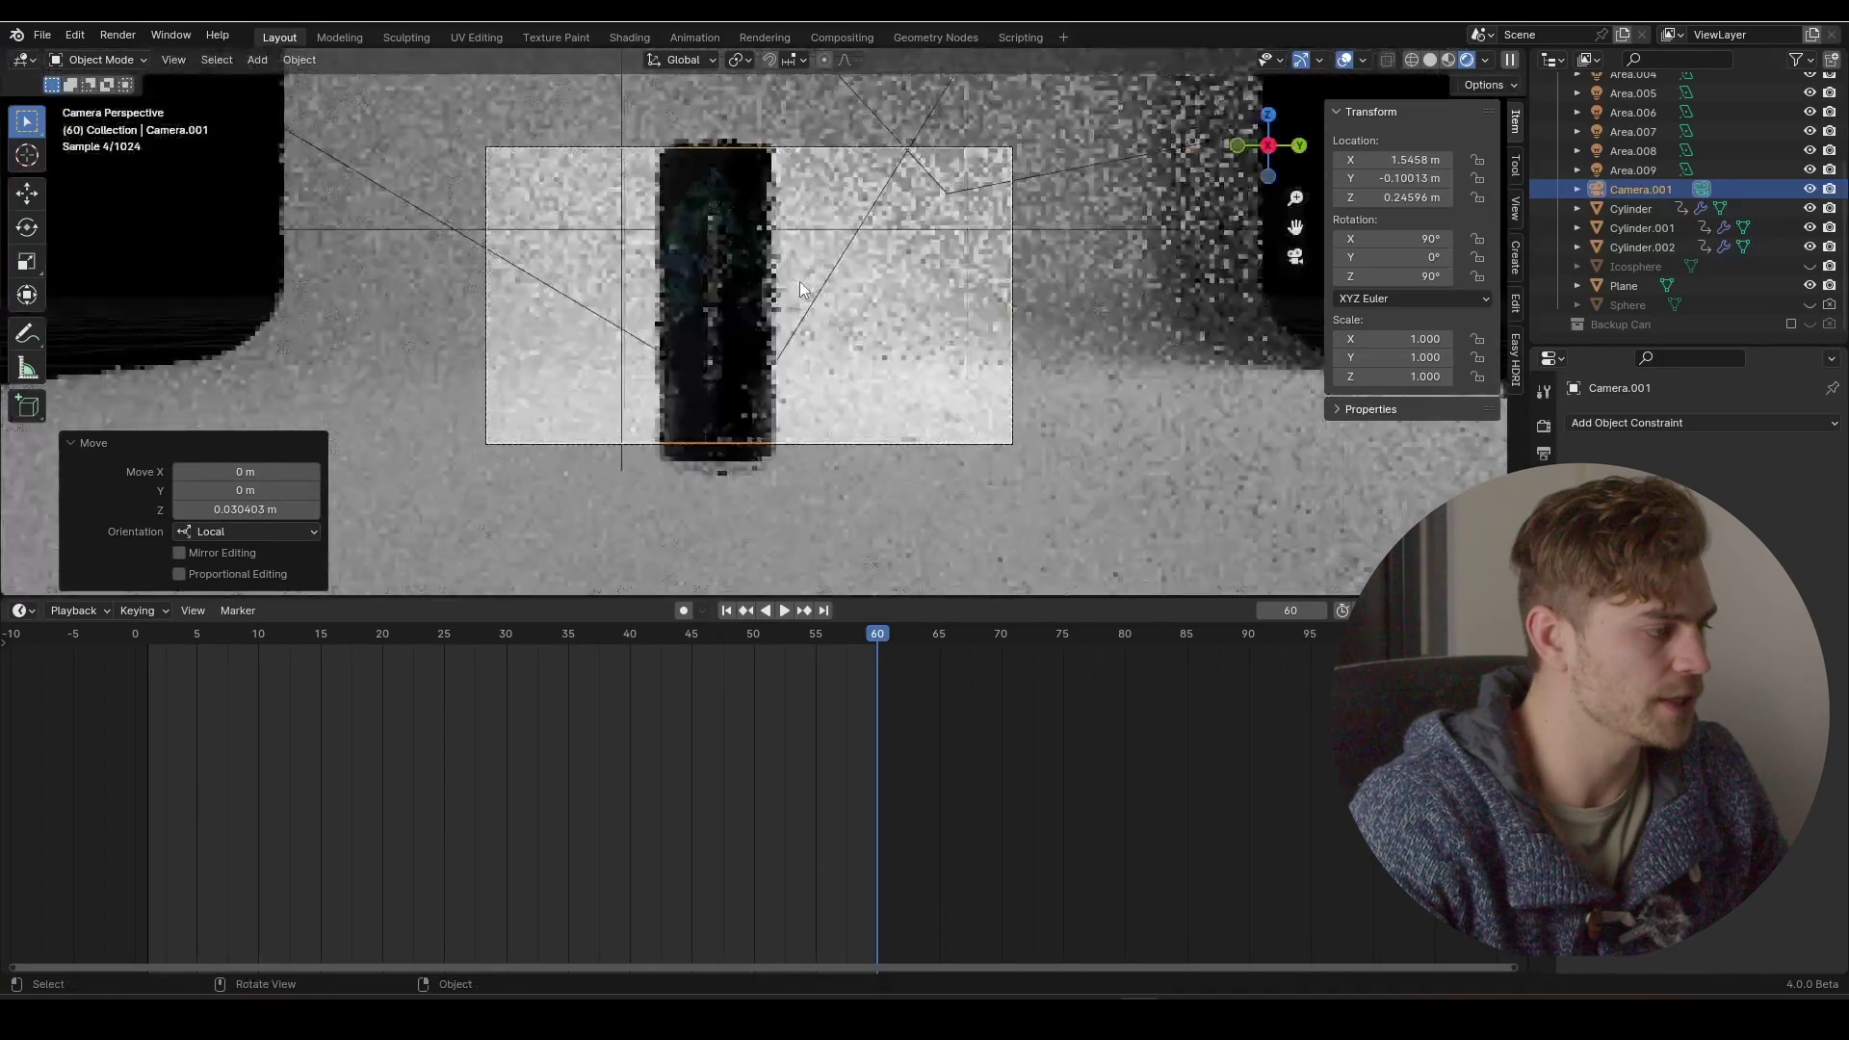
left_click(757, 285)
key("g")
key("y")
key("x")
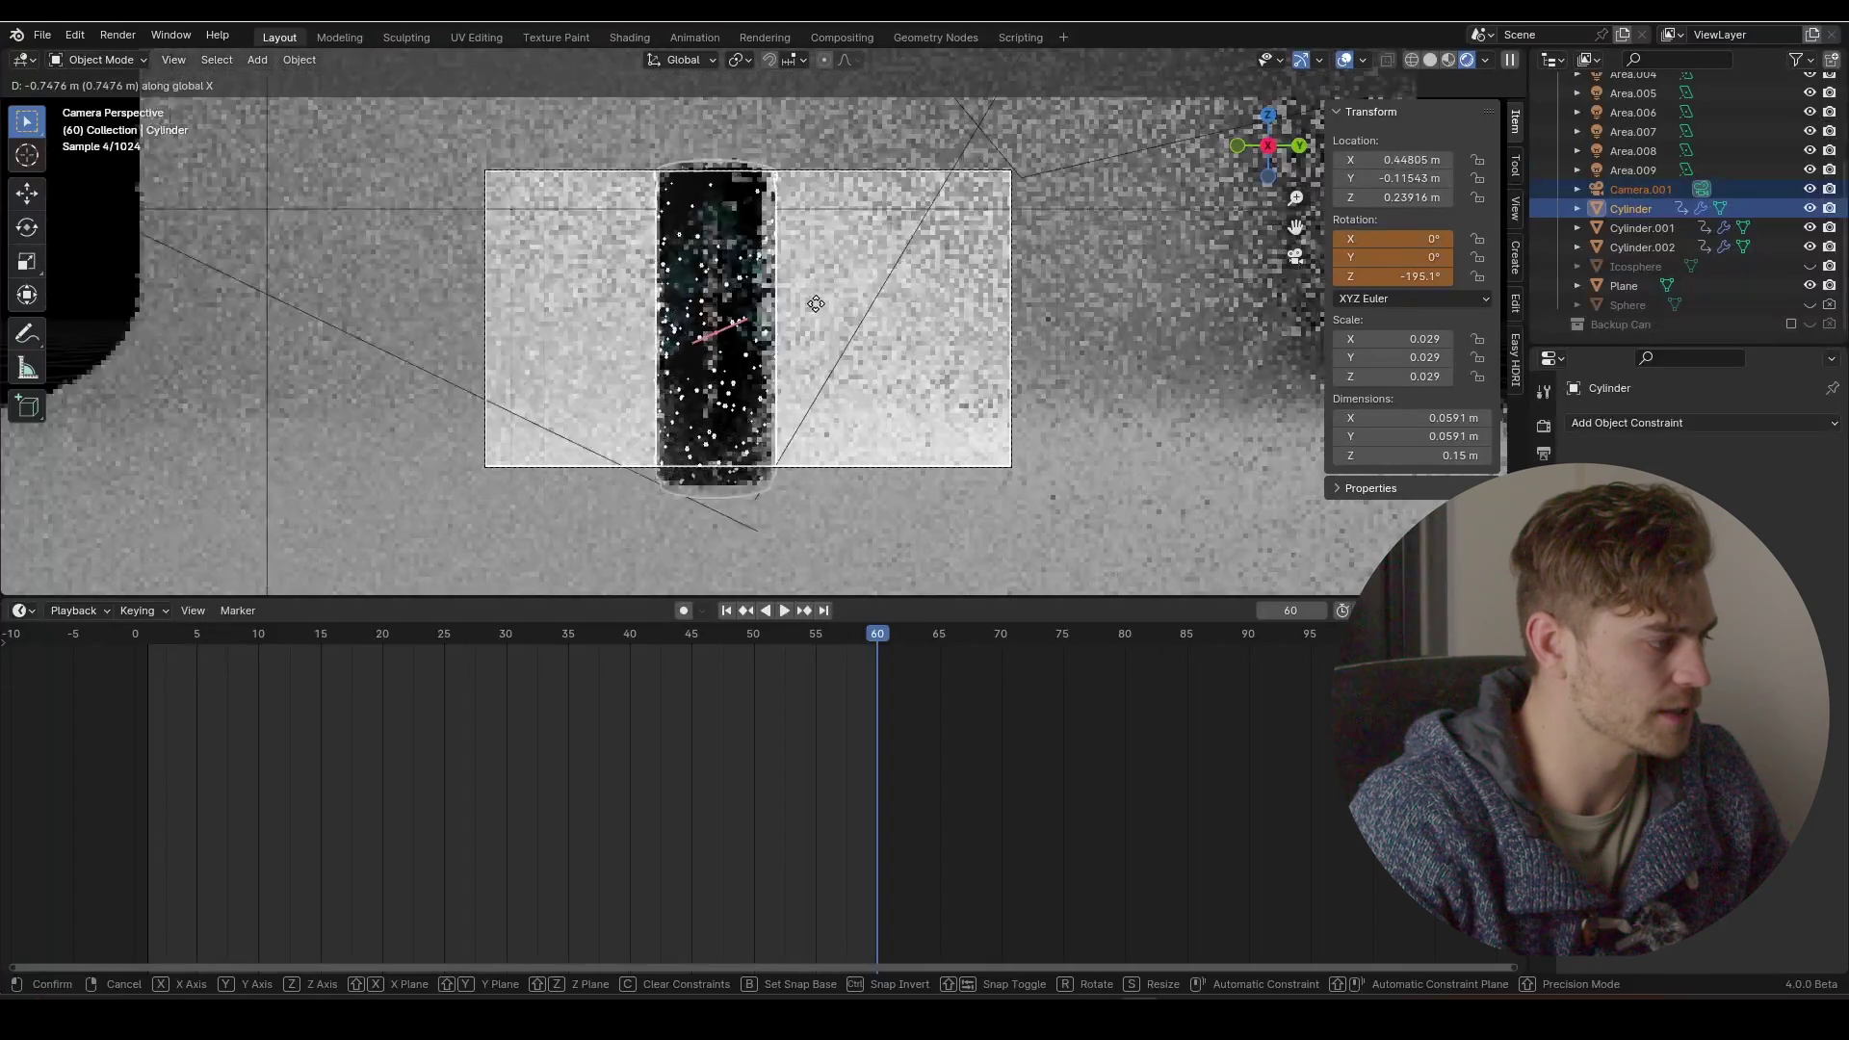
- Confirm the move, save, and at frame 1 clear the can's rotation and turn it about Z toward the camera
left_click(815, 299)
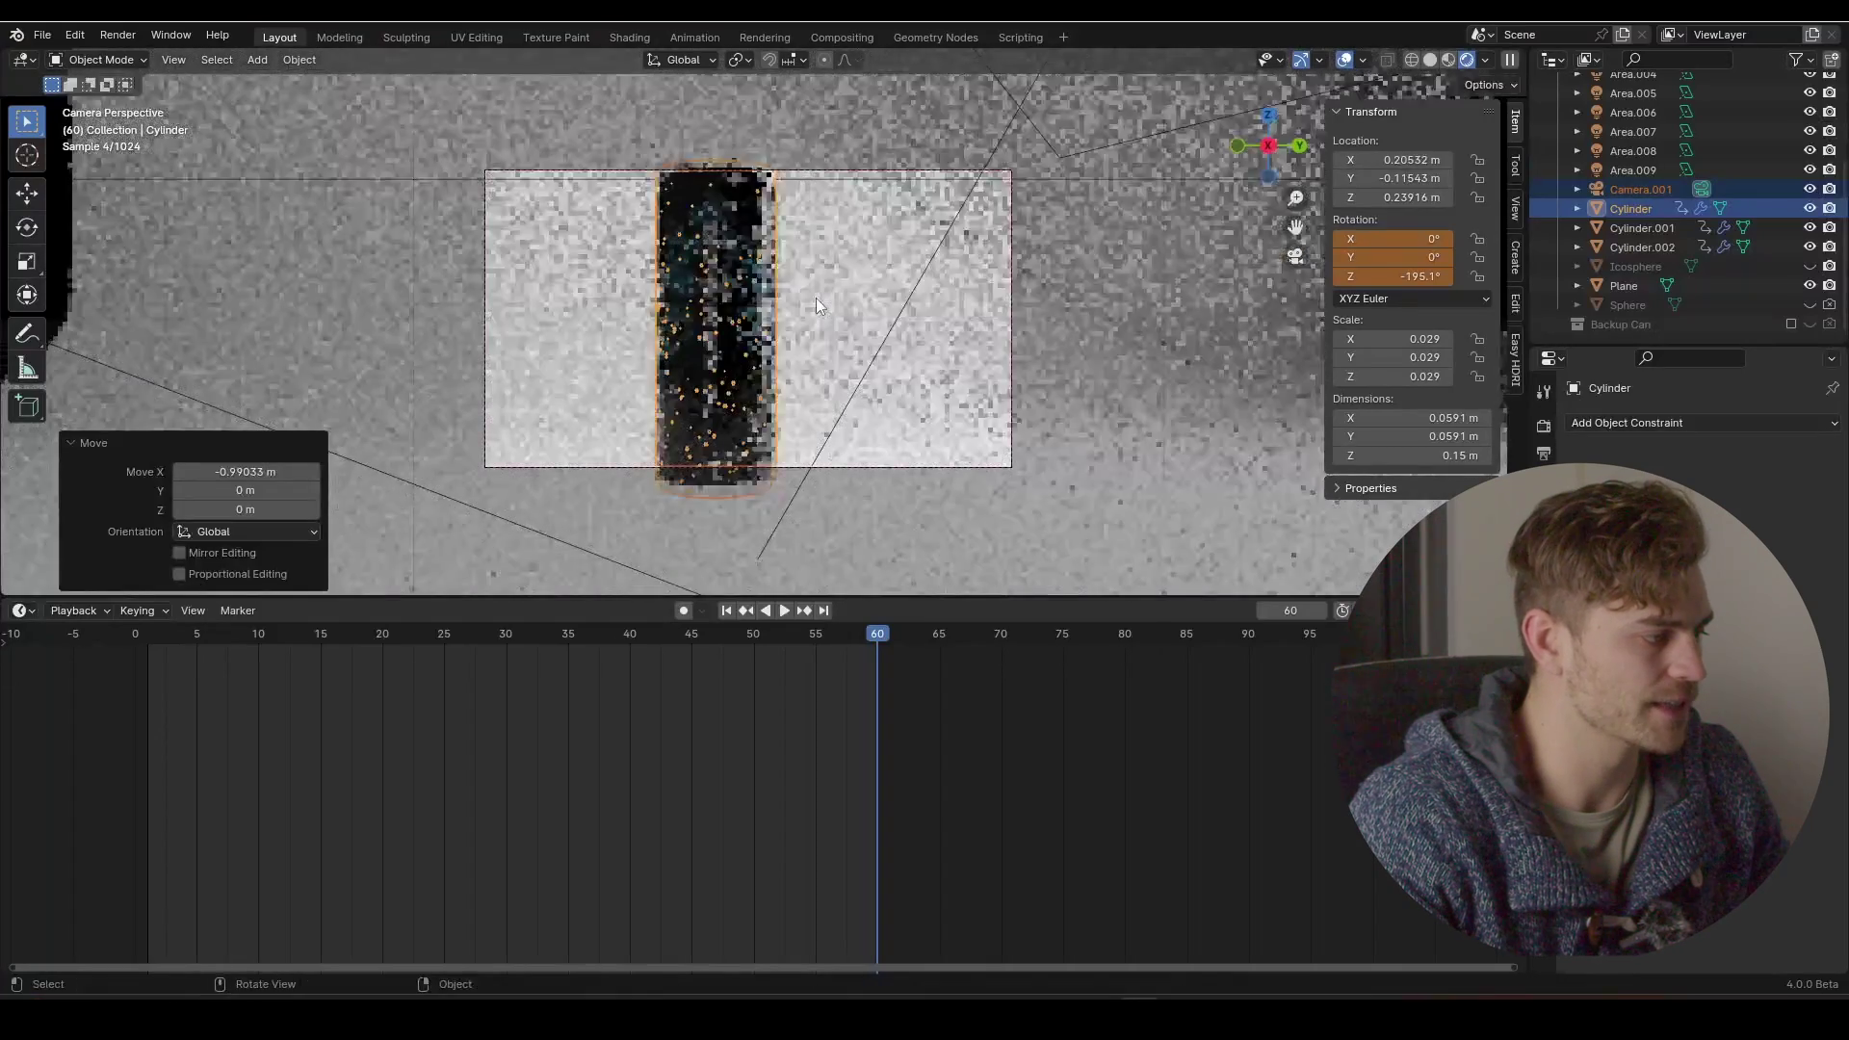
key("ctrl+s")
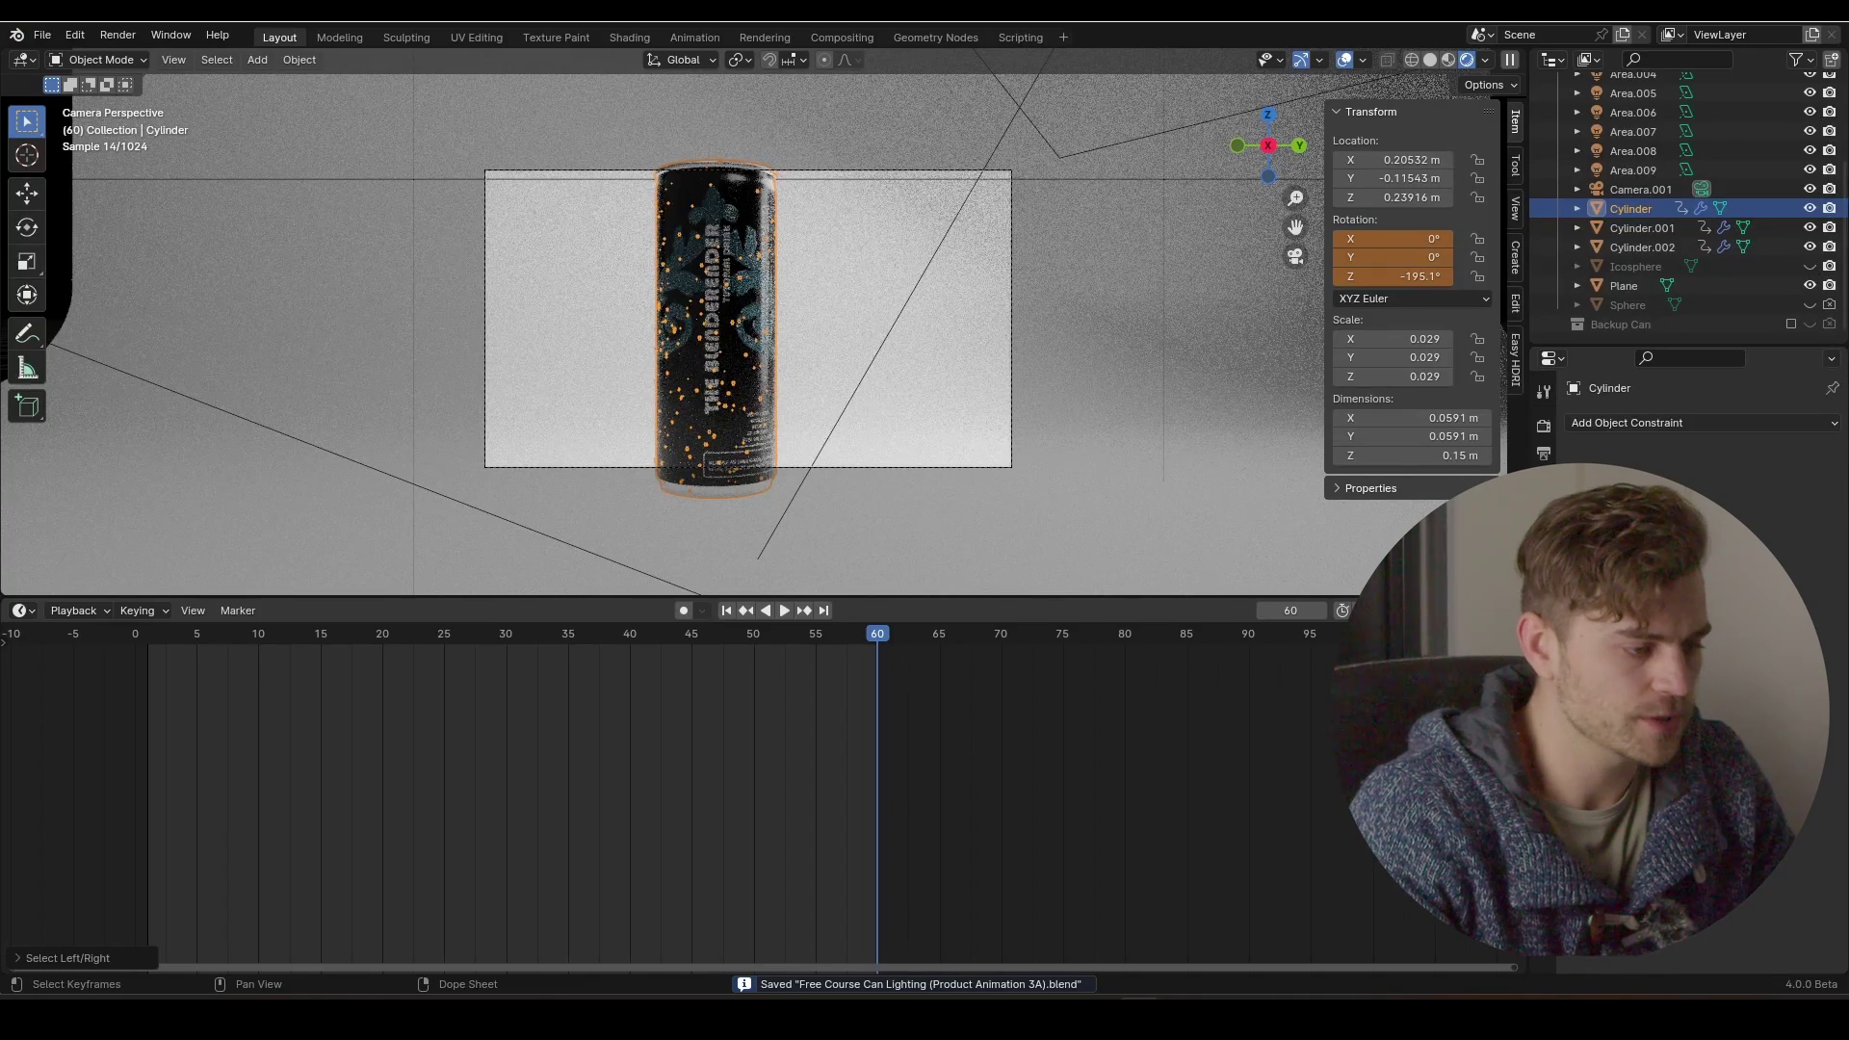
left_click(145, 639)
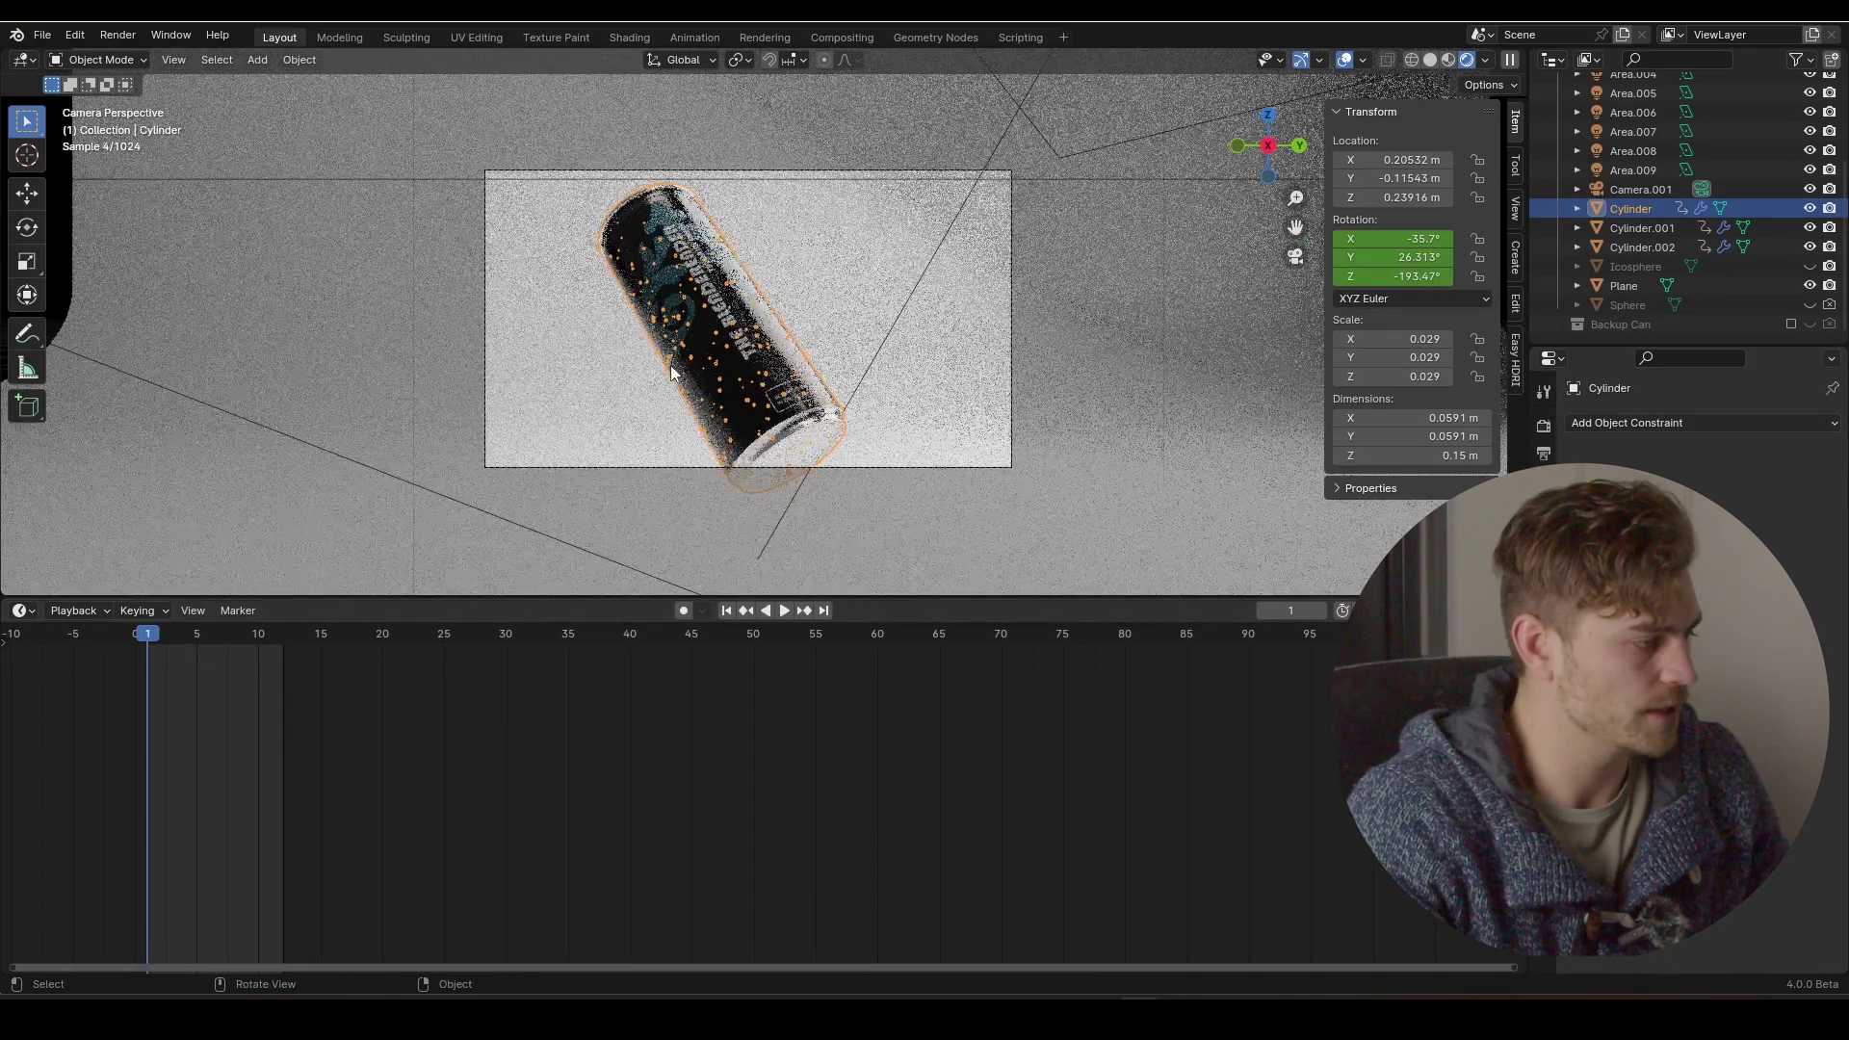
key("alt+r")
key("r")
key("z")
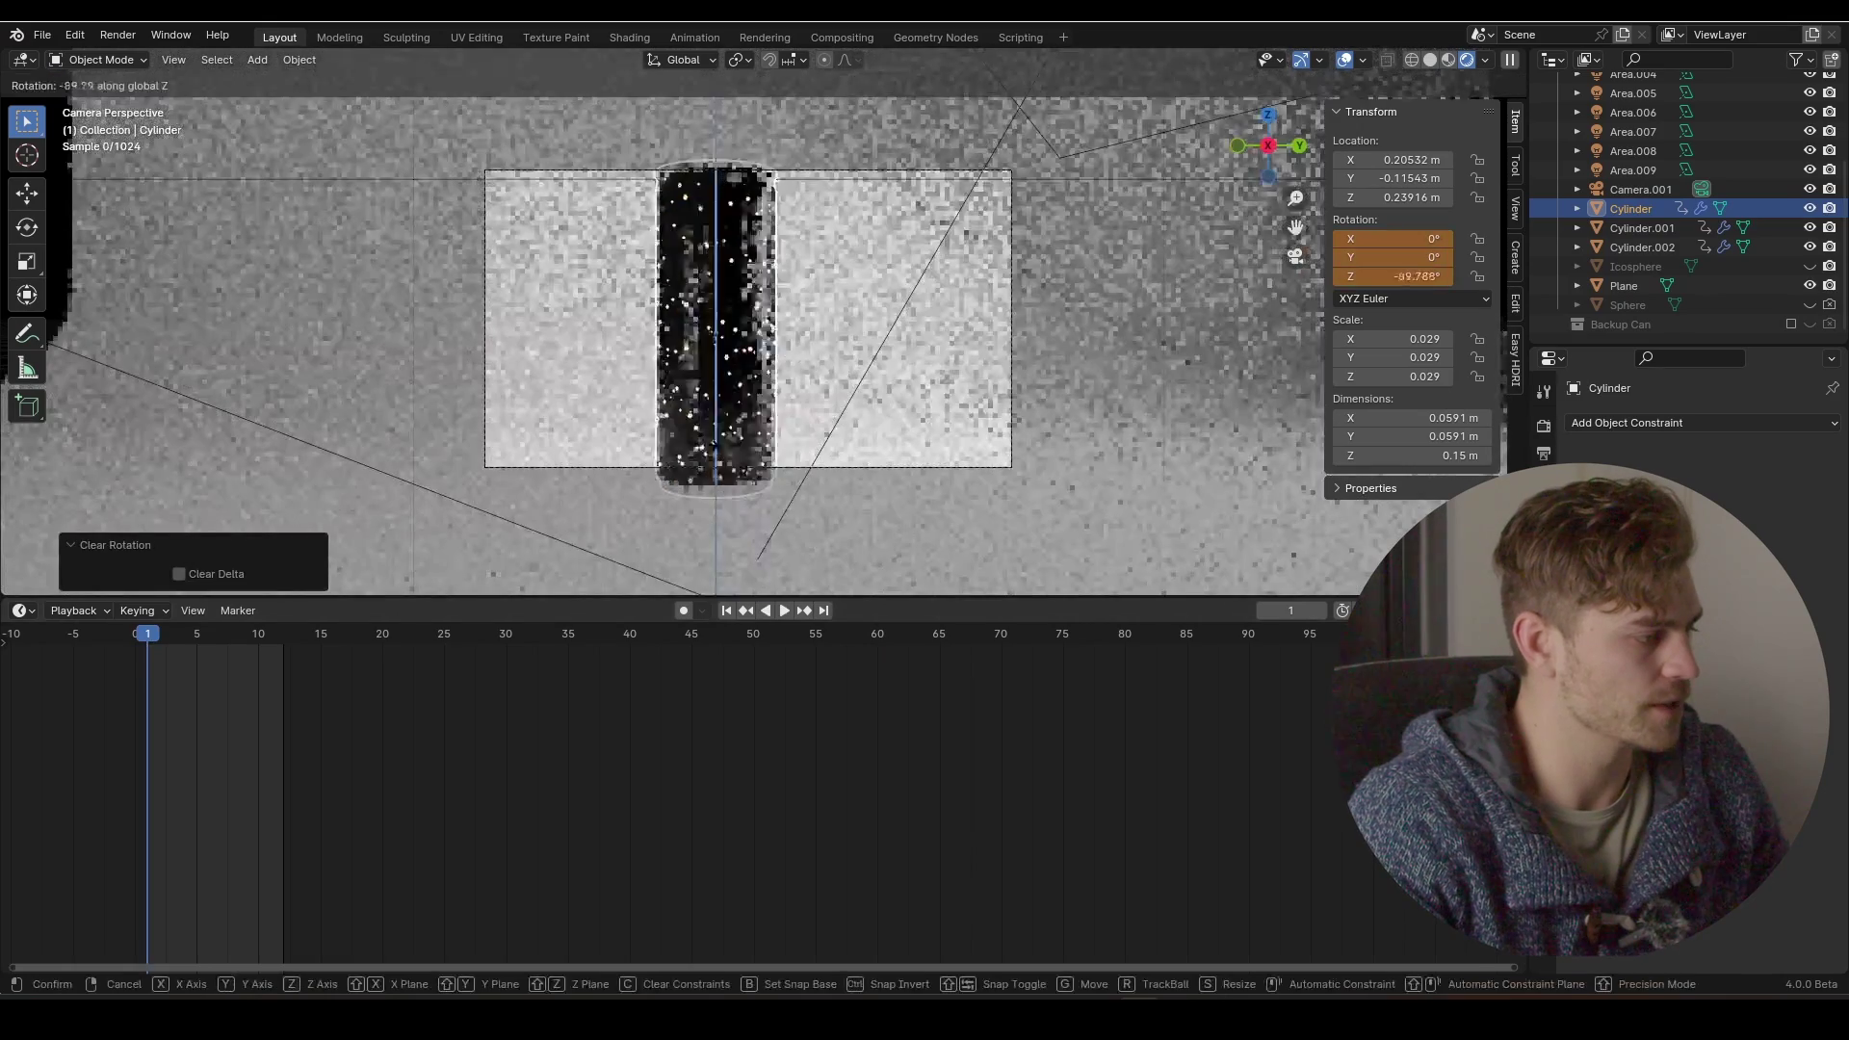
left_click(619, 304)
- Delete the can's leftover keyframes from the timeline
middle_click_drag(256, 657, 523, 731)
left_click_drag(357, 691, 158, 651)
key("x")
left_click(192, 680)
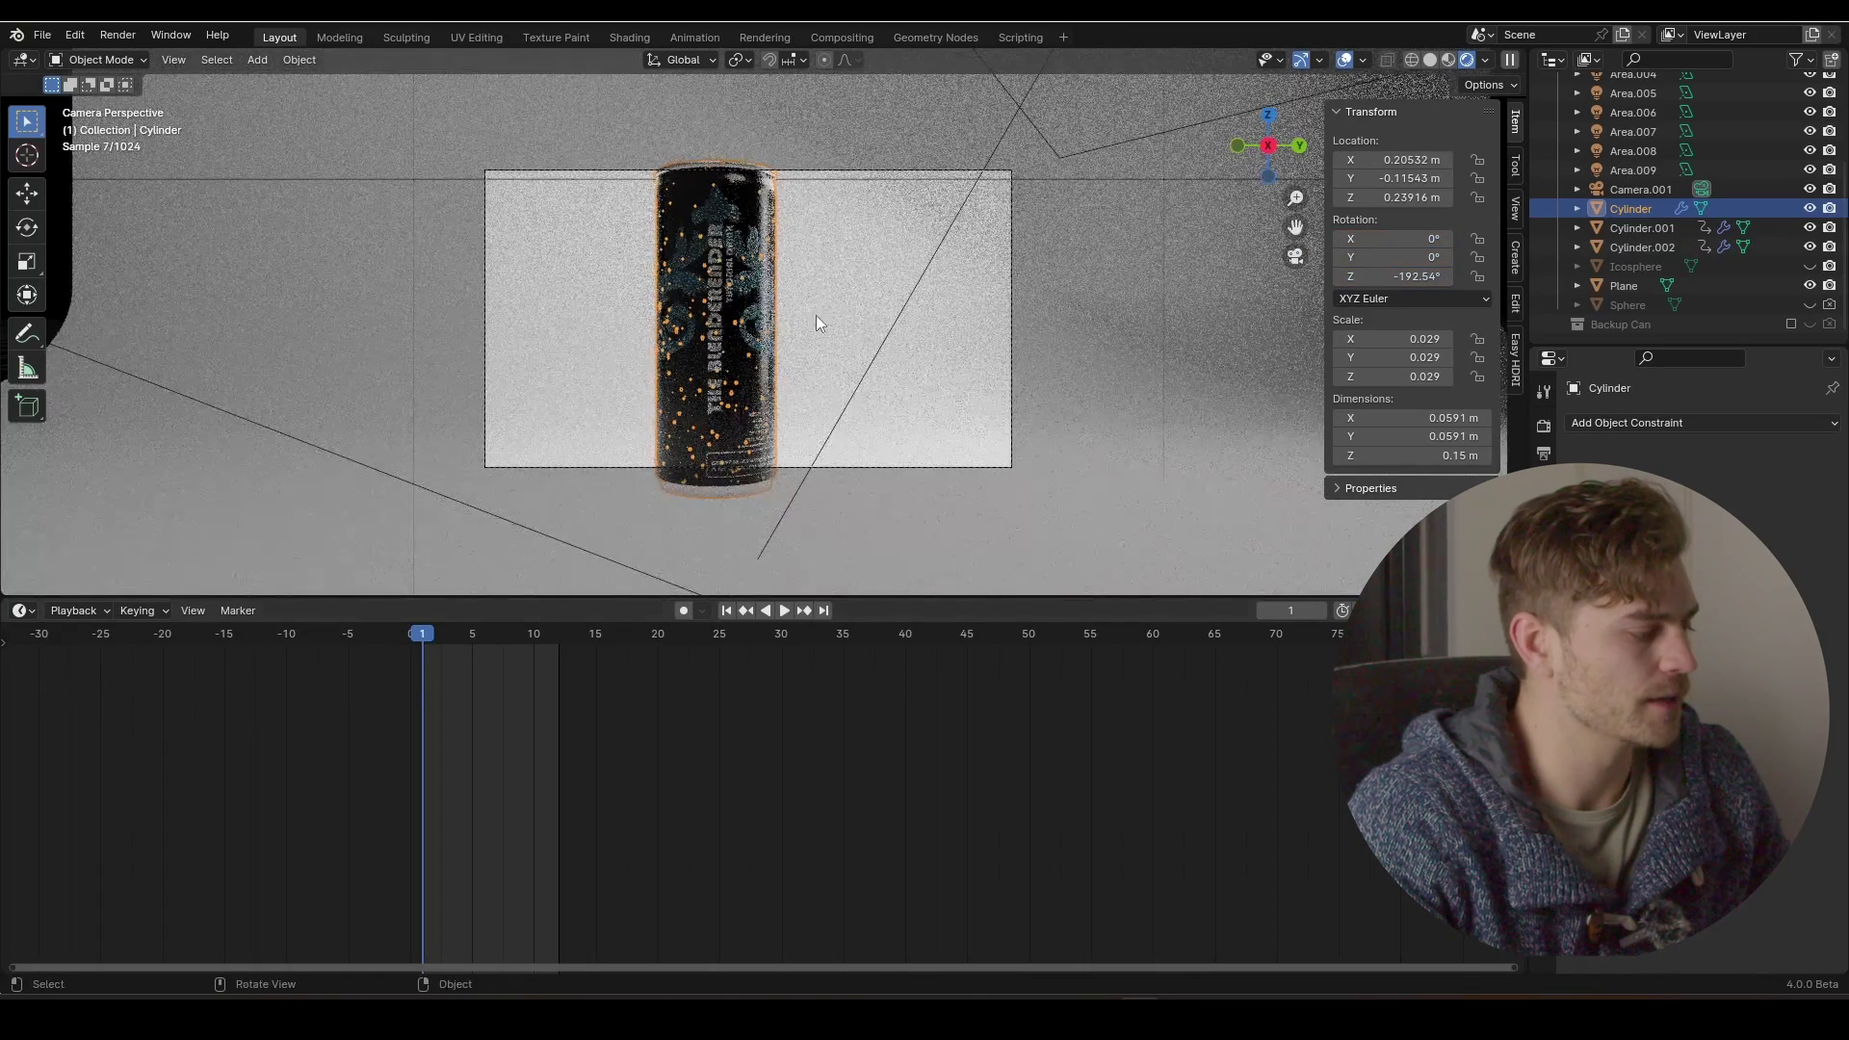
key("Escape")
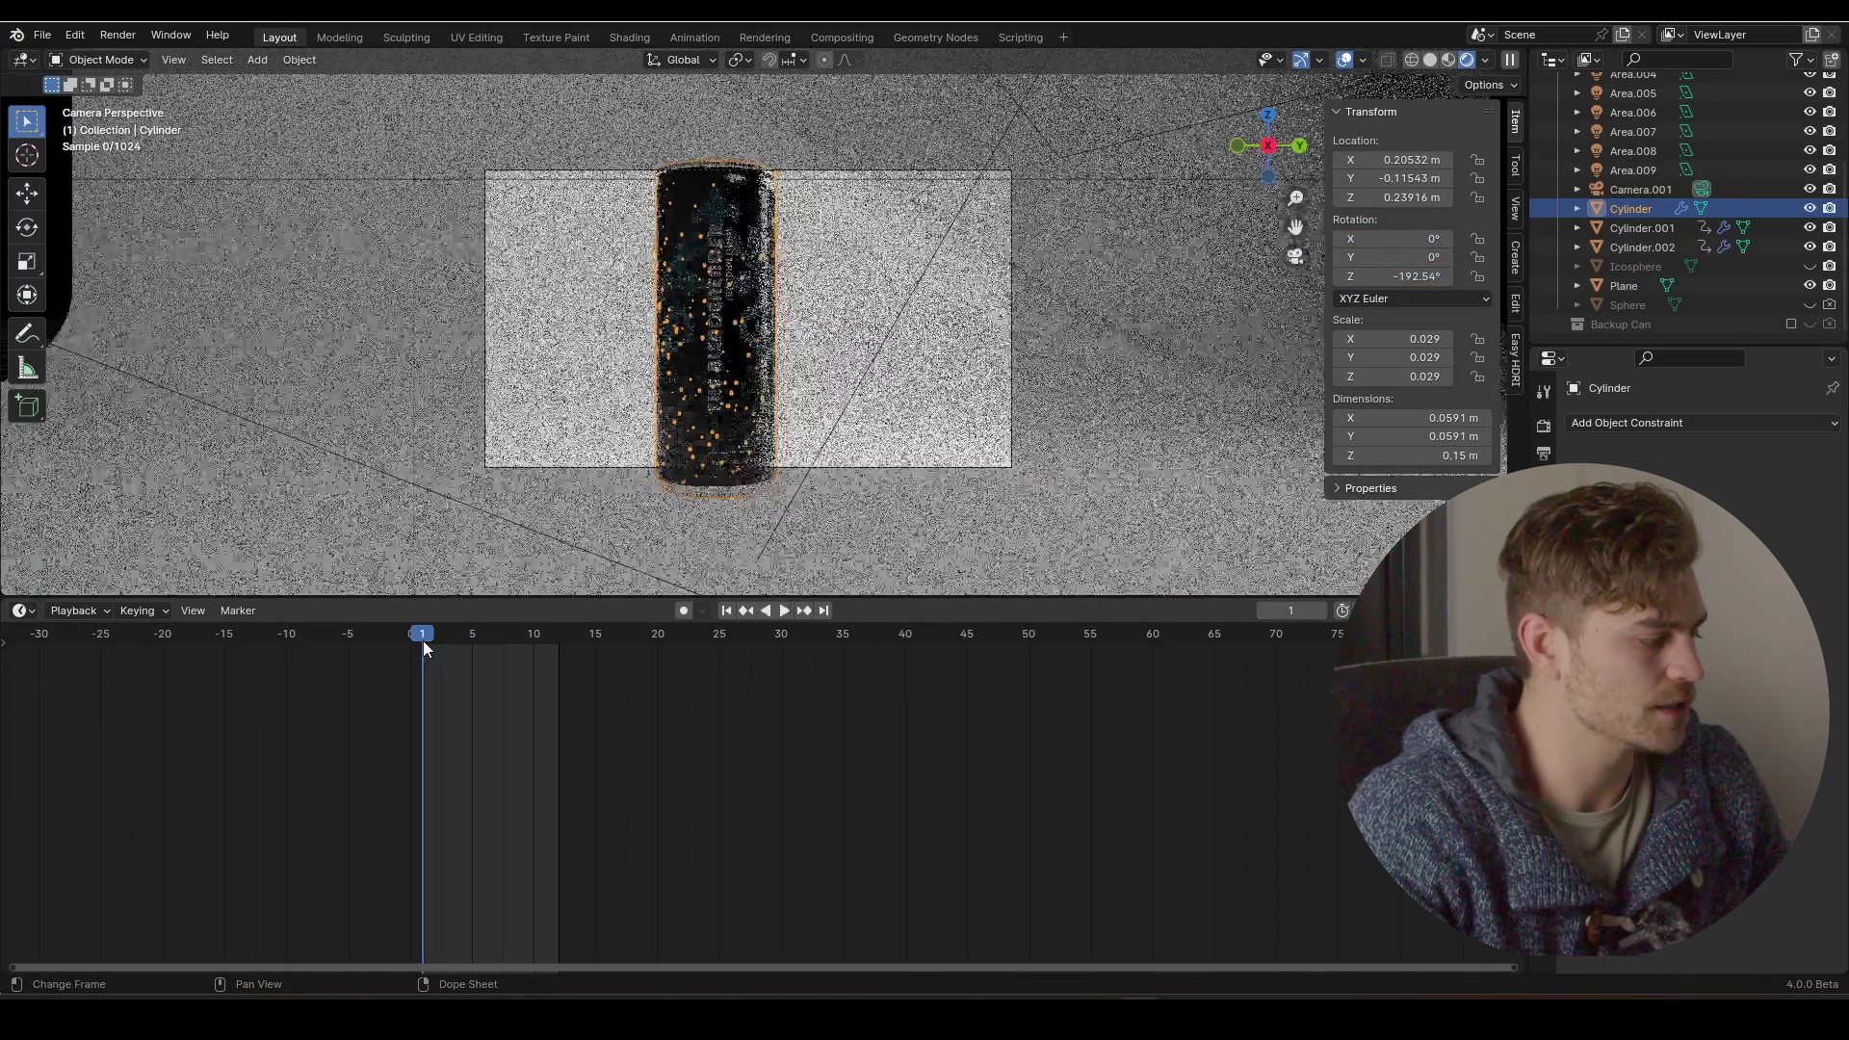
scroll(856, 400, "up", 3)
- At frame 1 place the can left of the camera frame along Y and insert a LocRotScale keyframe
middle_click_drag(855, 401, 864, 383)
key("KP_0")
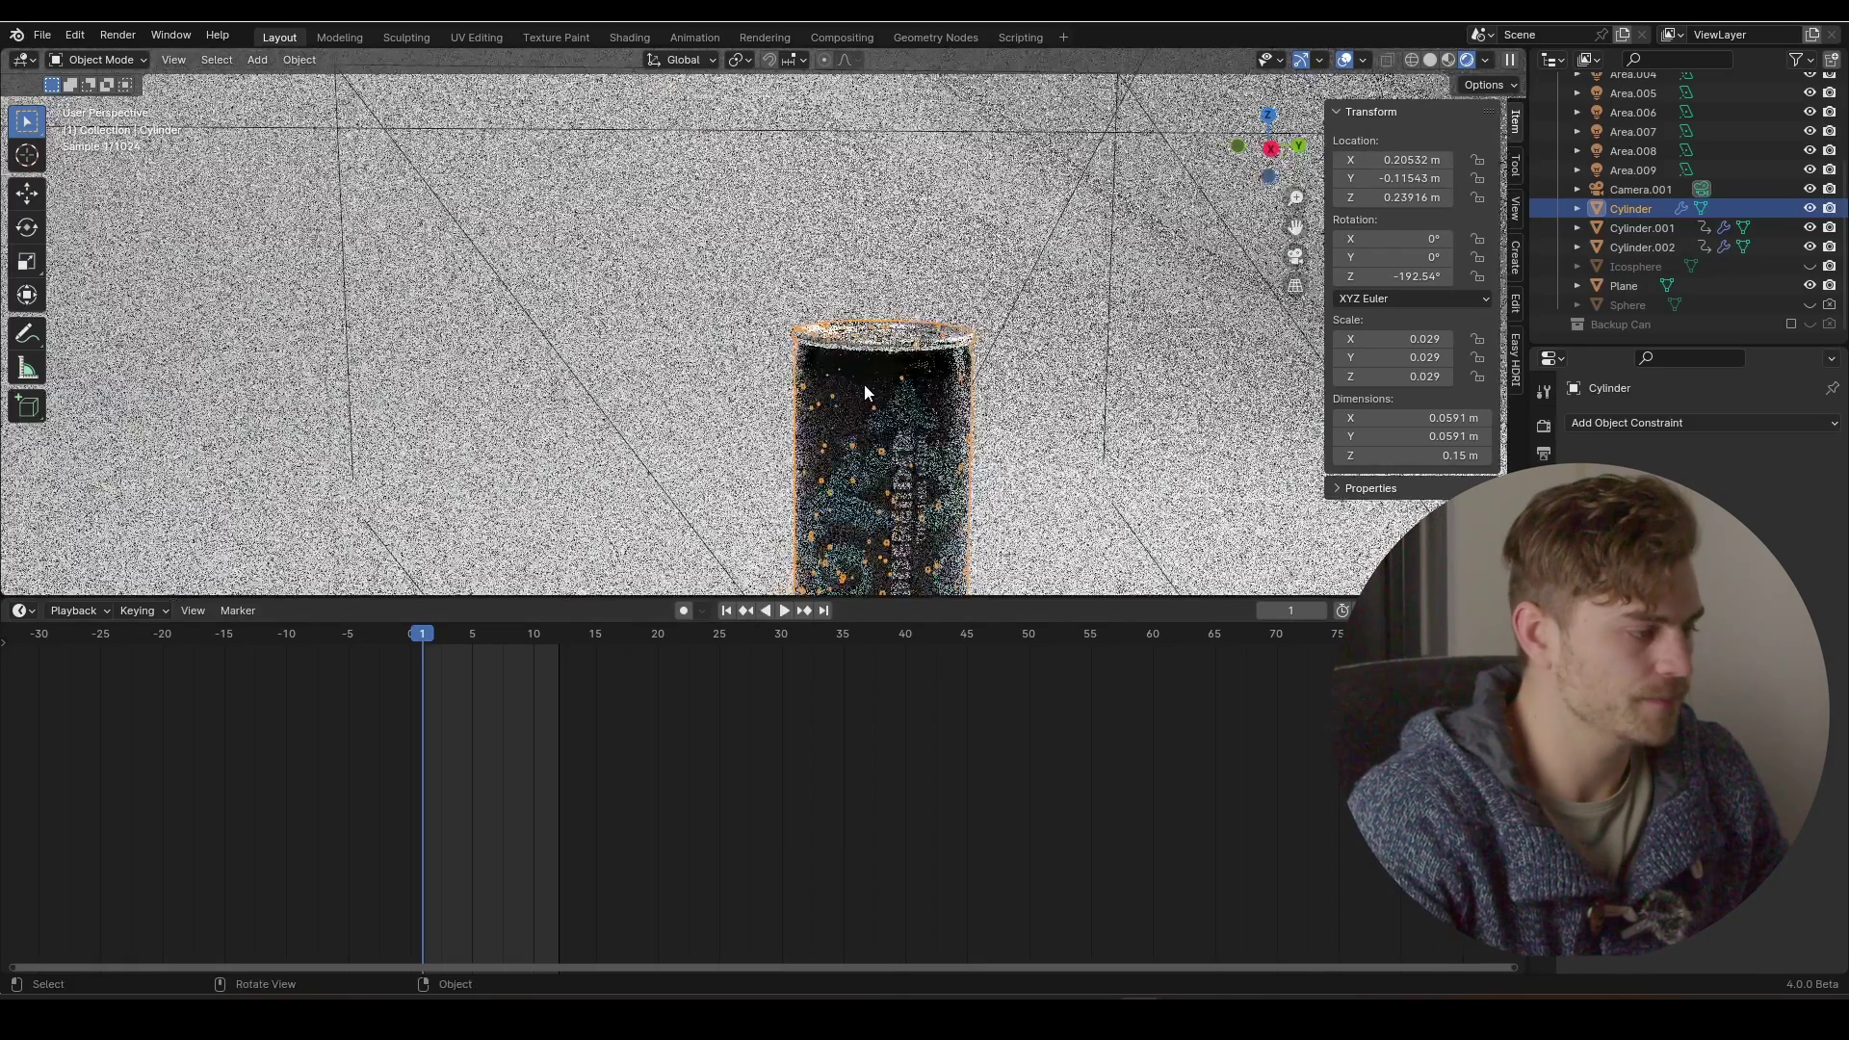
key("g")
key("x")
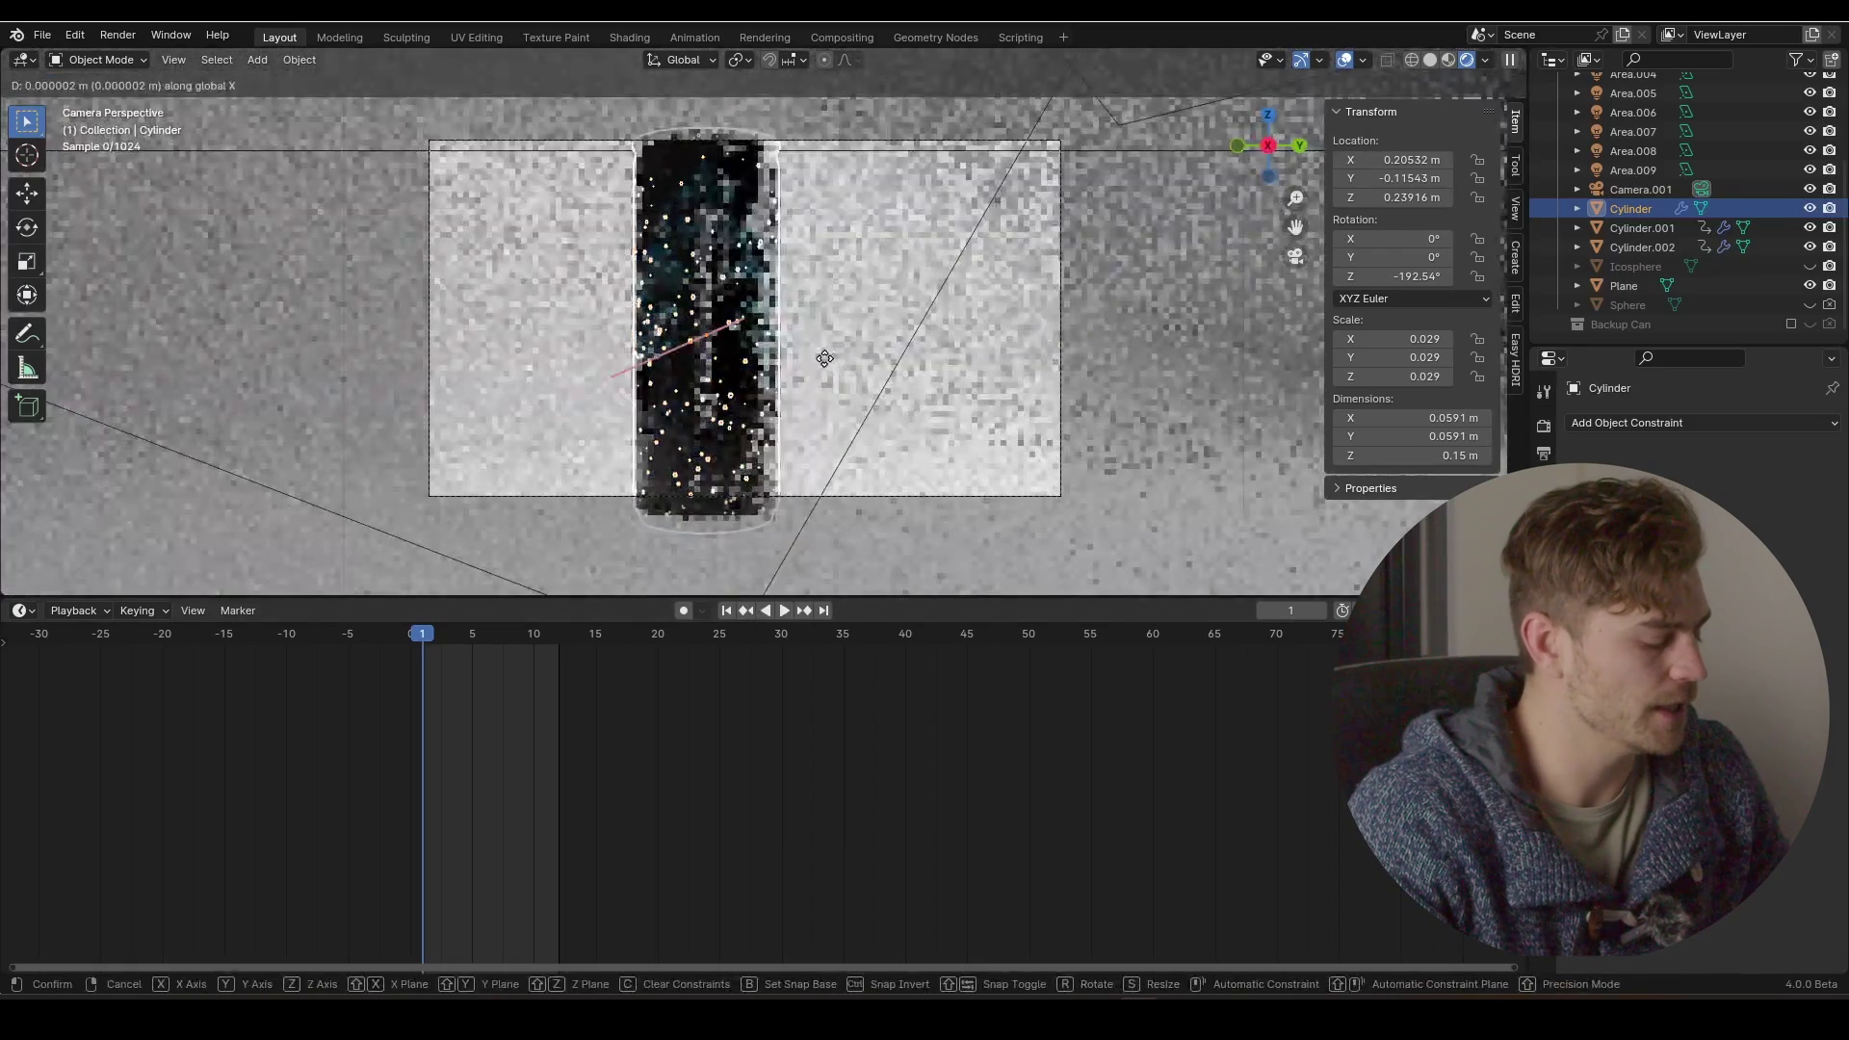
key("y")
left_click(485, 331)
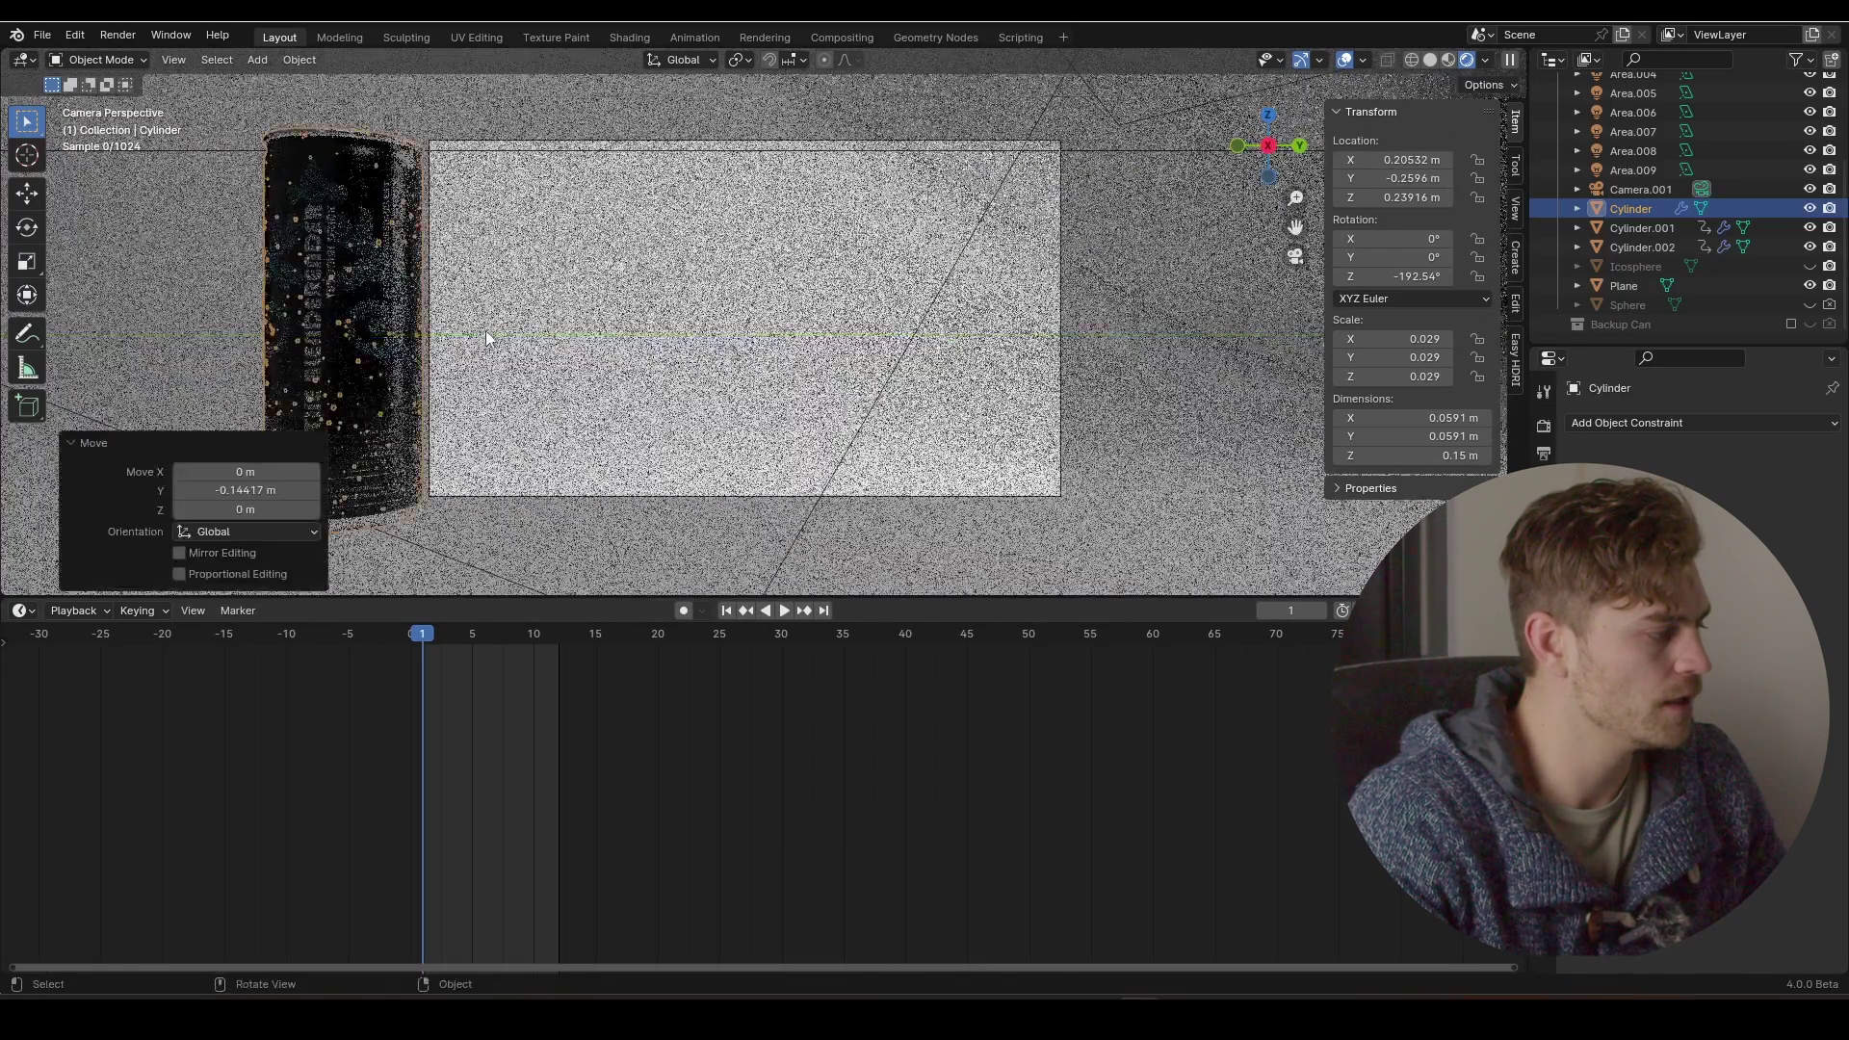
key("i")
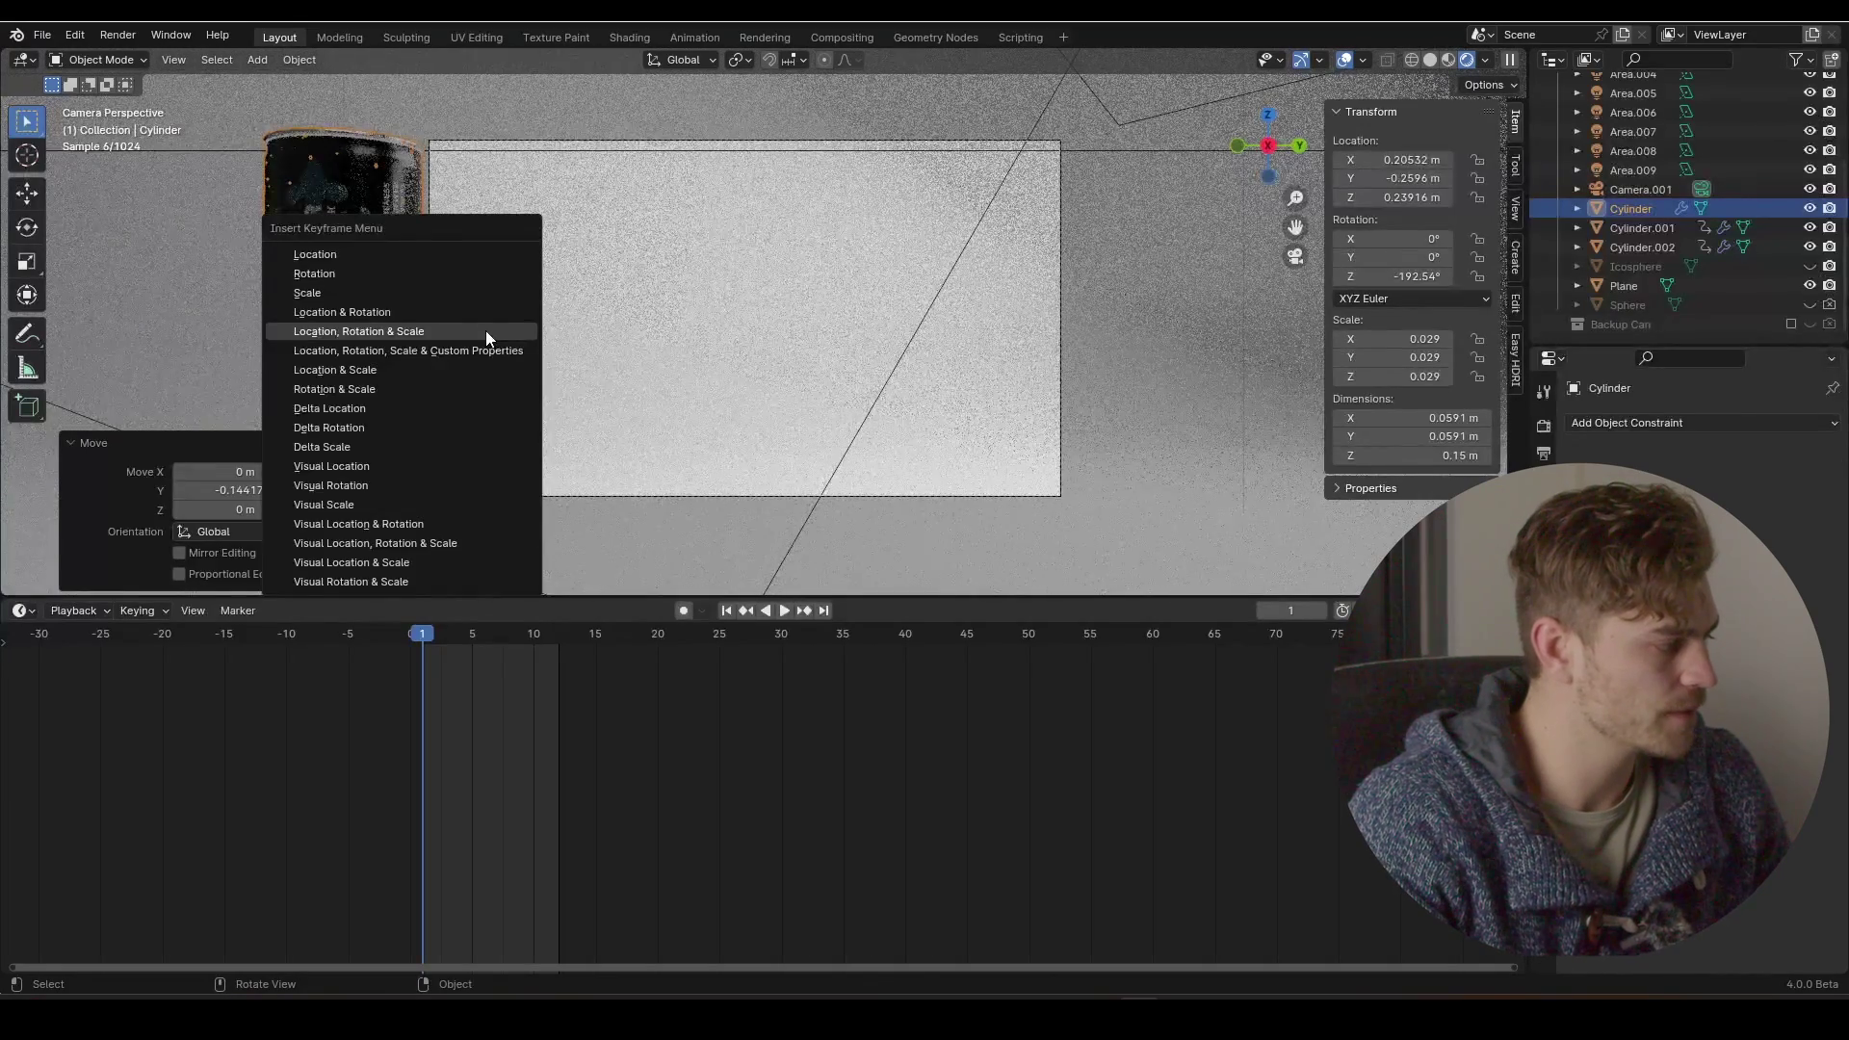
left_click(486, 331)
- At frame 12 slide the can to the frame's right edge along Y and keyframe it, then scrub the result
key("space")
key("g")
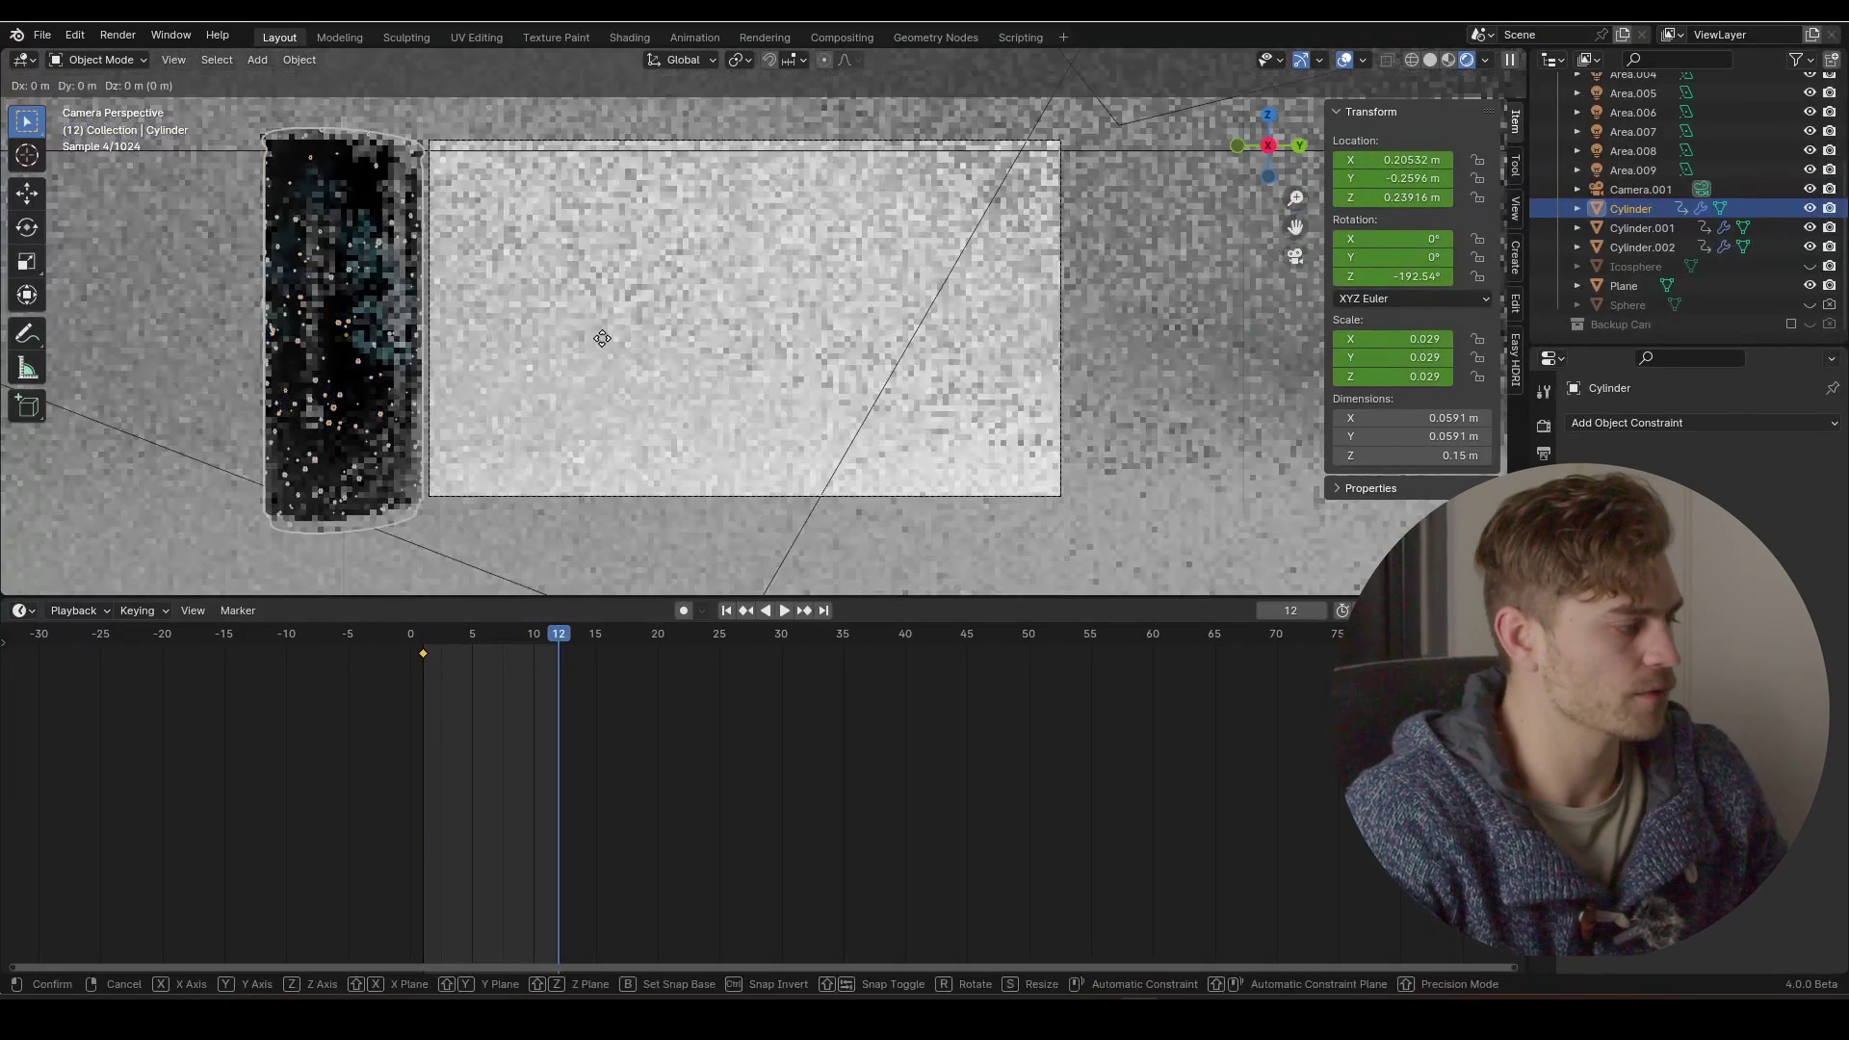
key("x")
key("y")
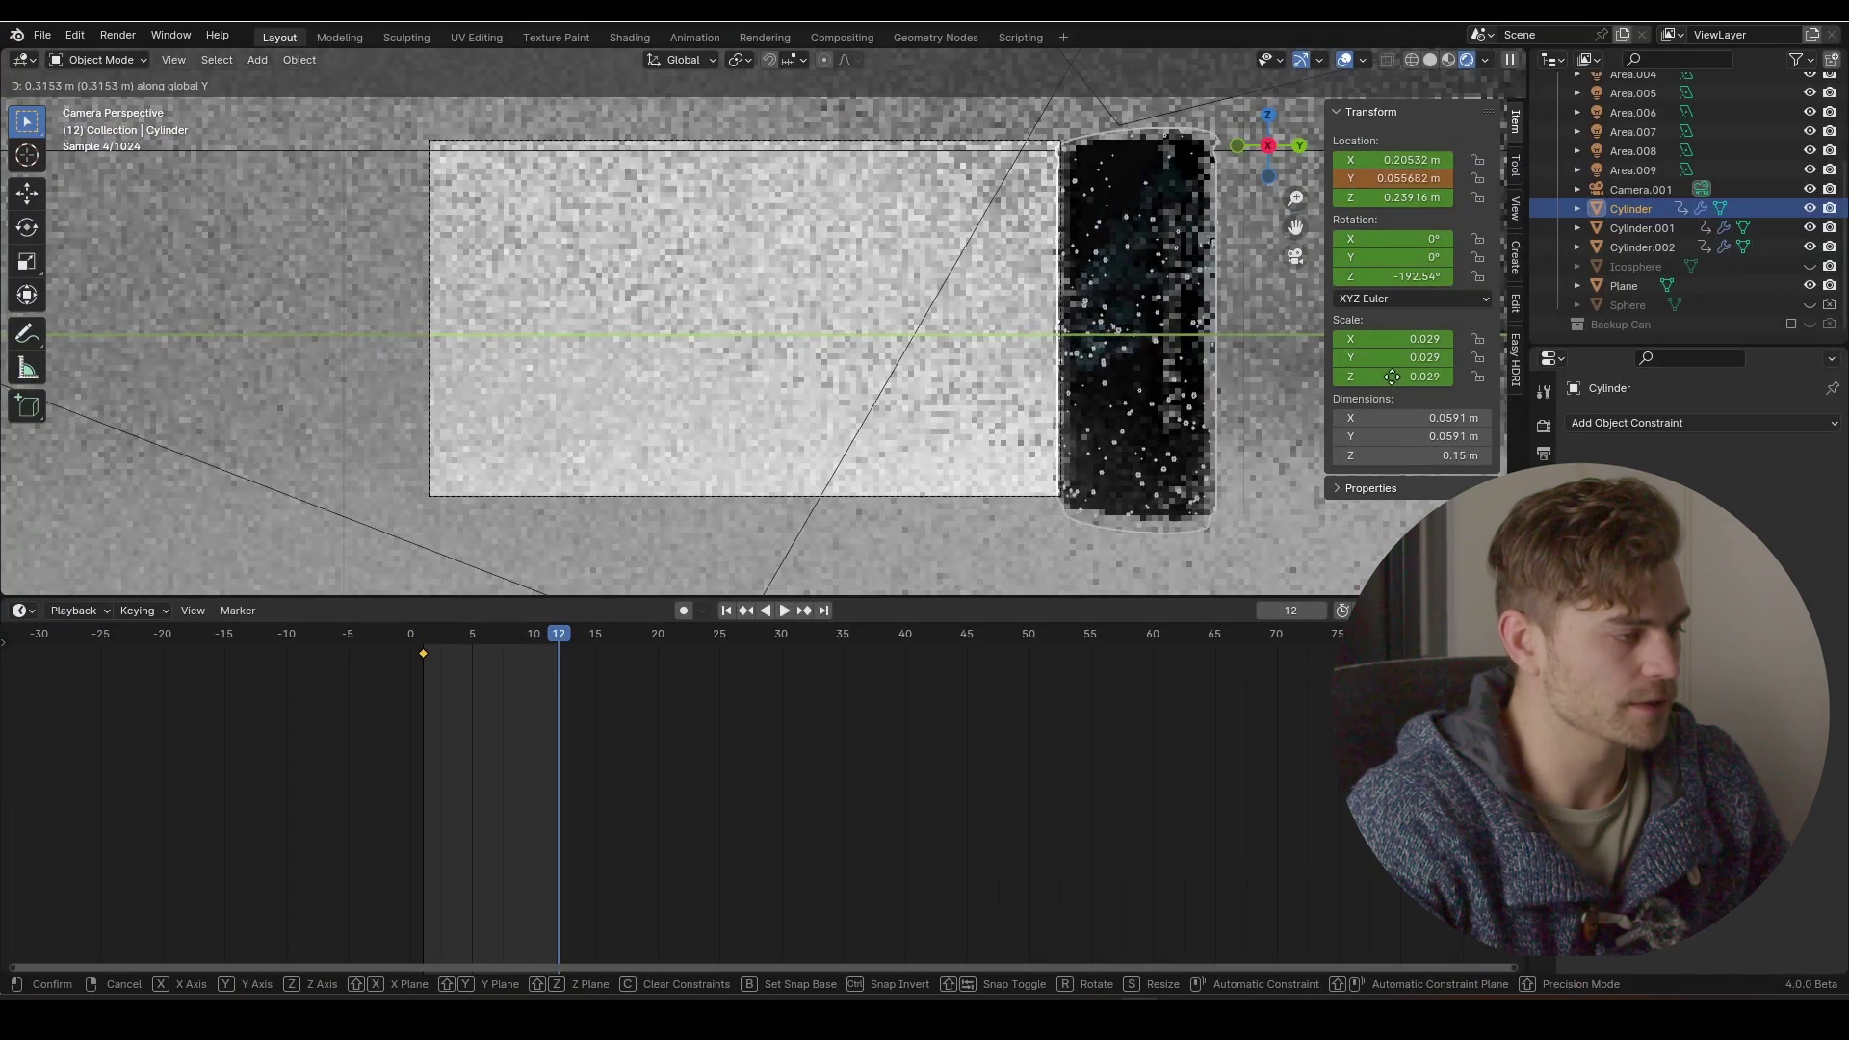
left_click(1351, 376)
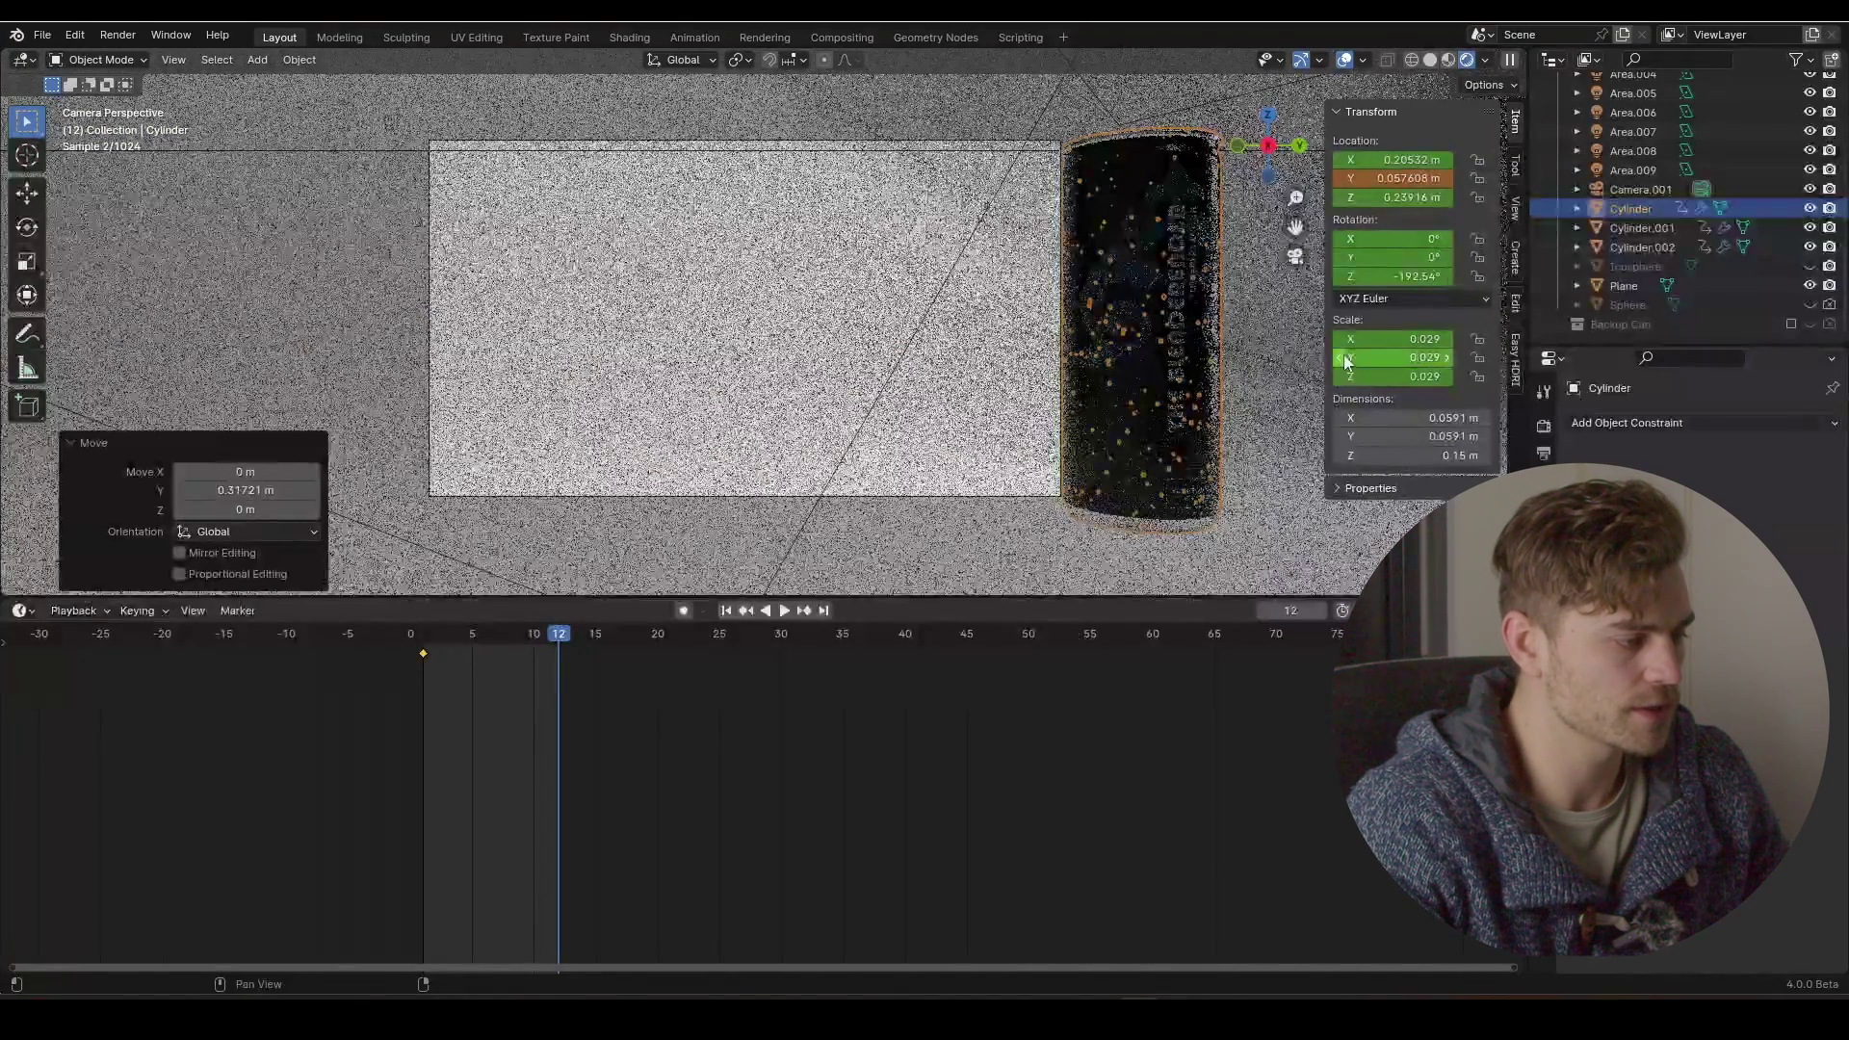
key("i")
left_click(1053, 351)
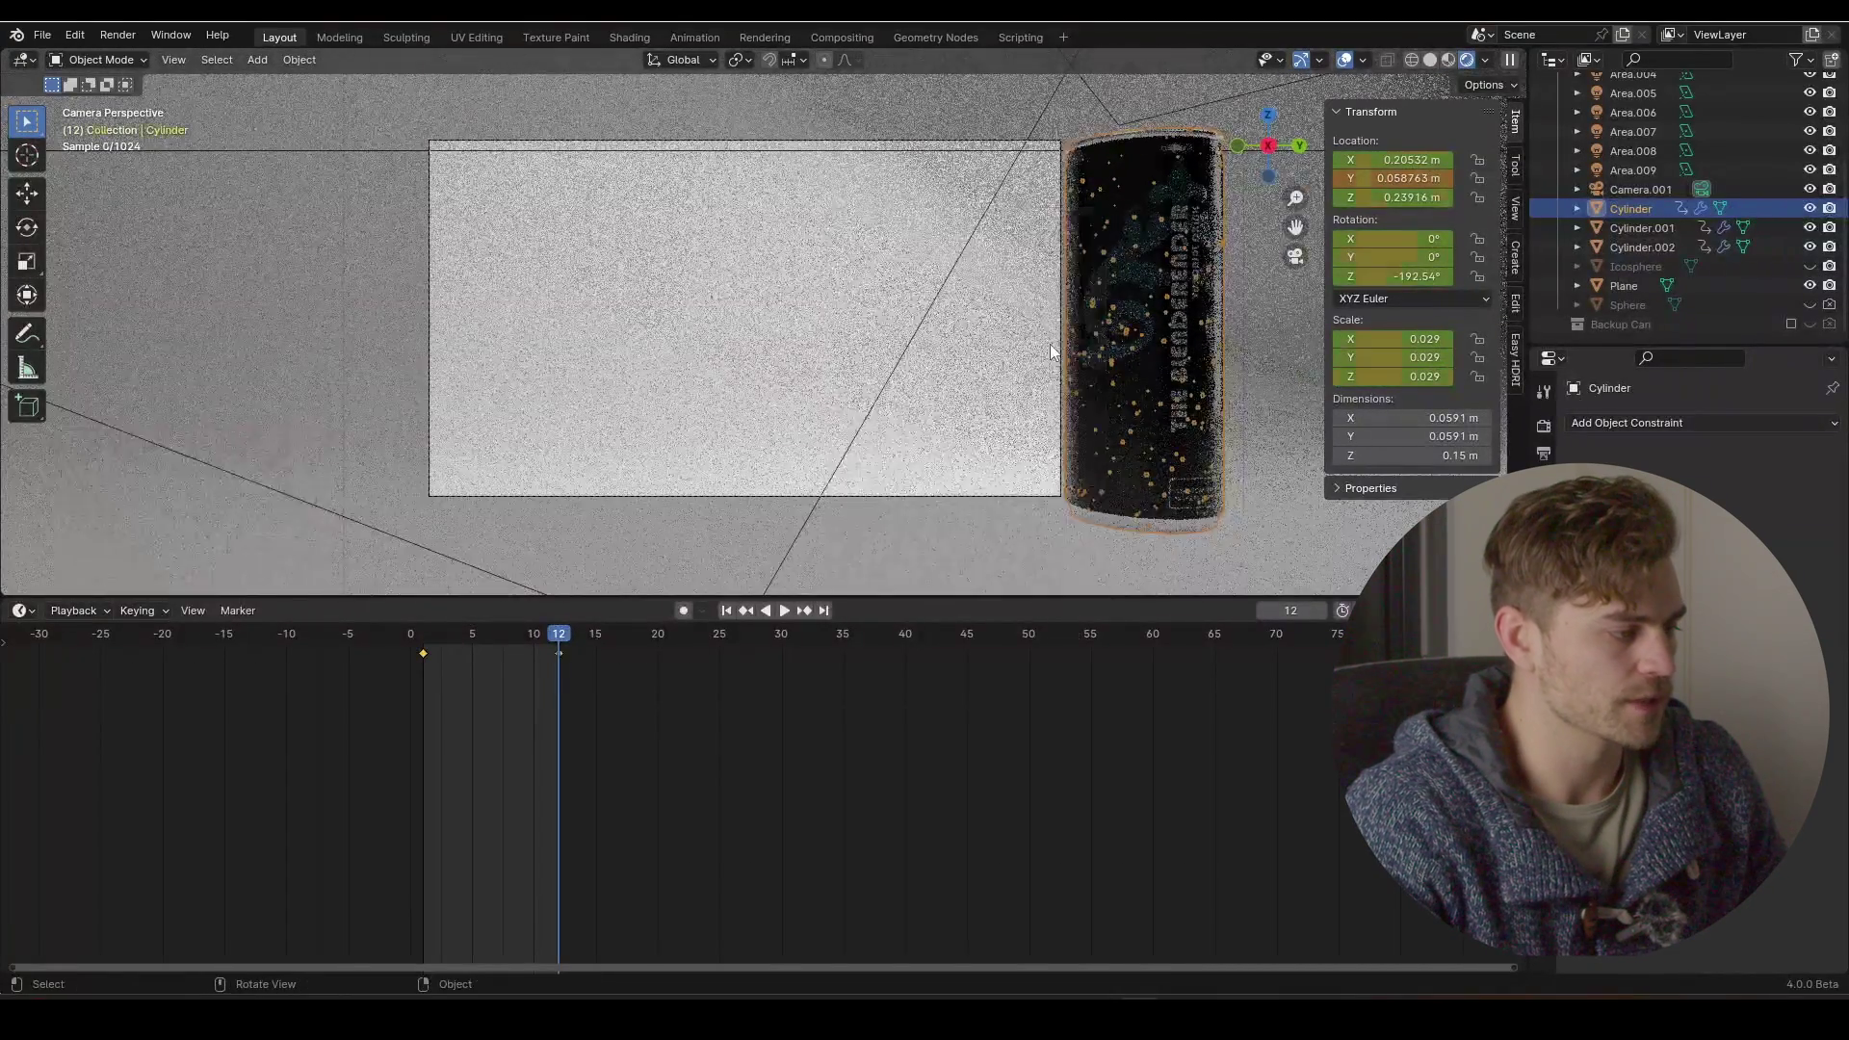
left_click_drag(540, 634, 432, 646)
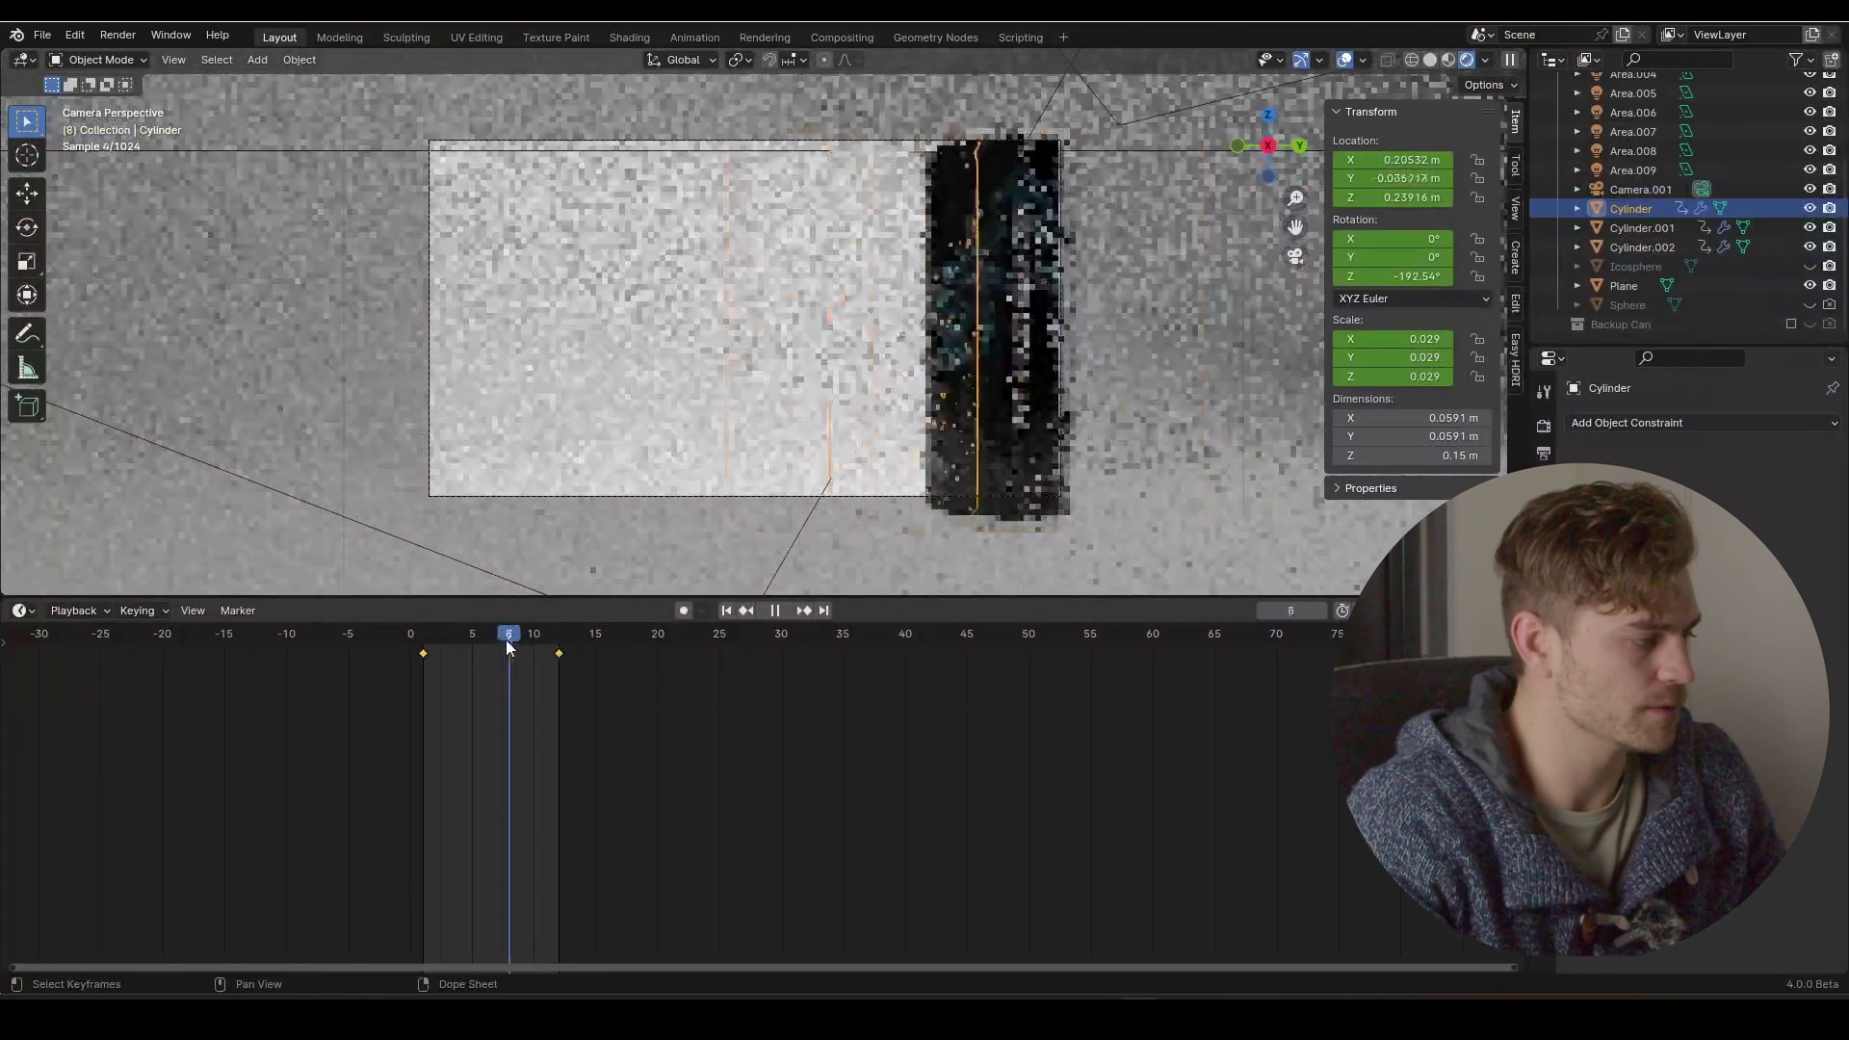
- Play back the slide animation in Solid shading
left_click(1430, 60)
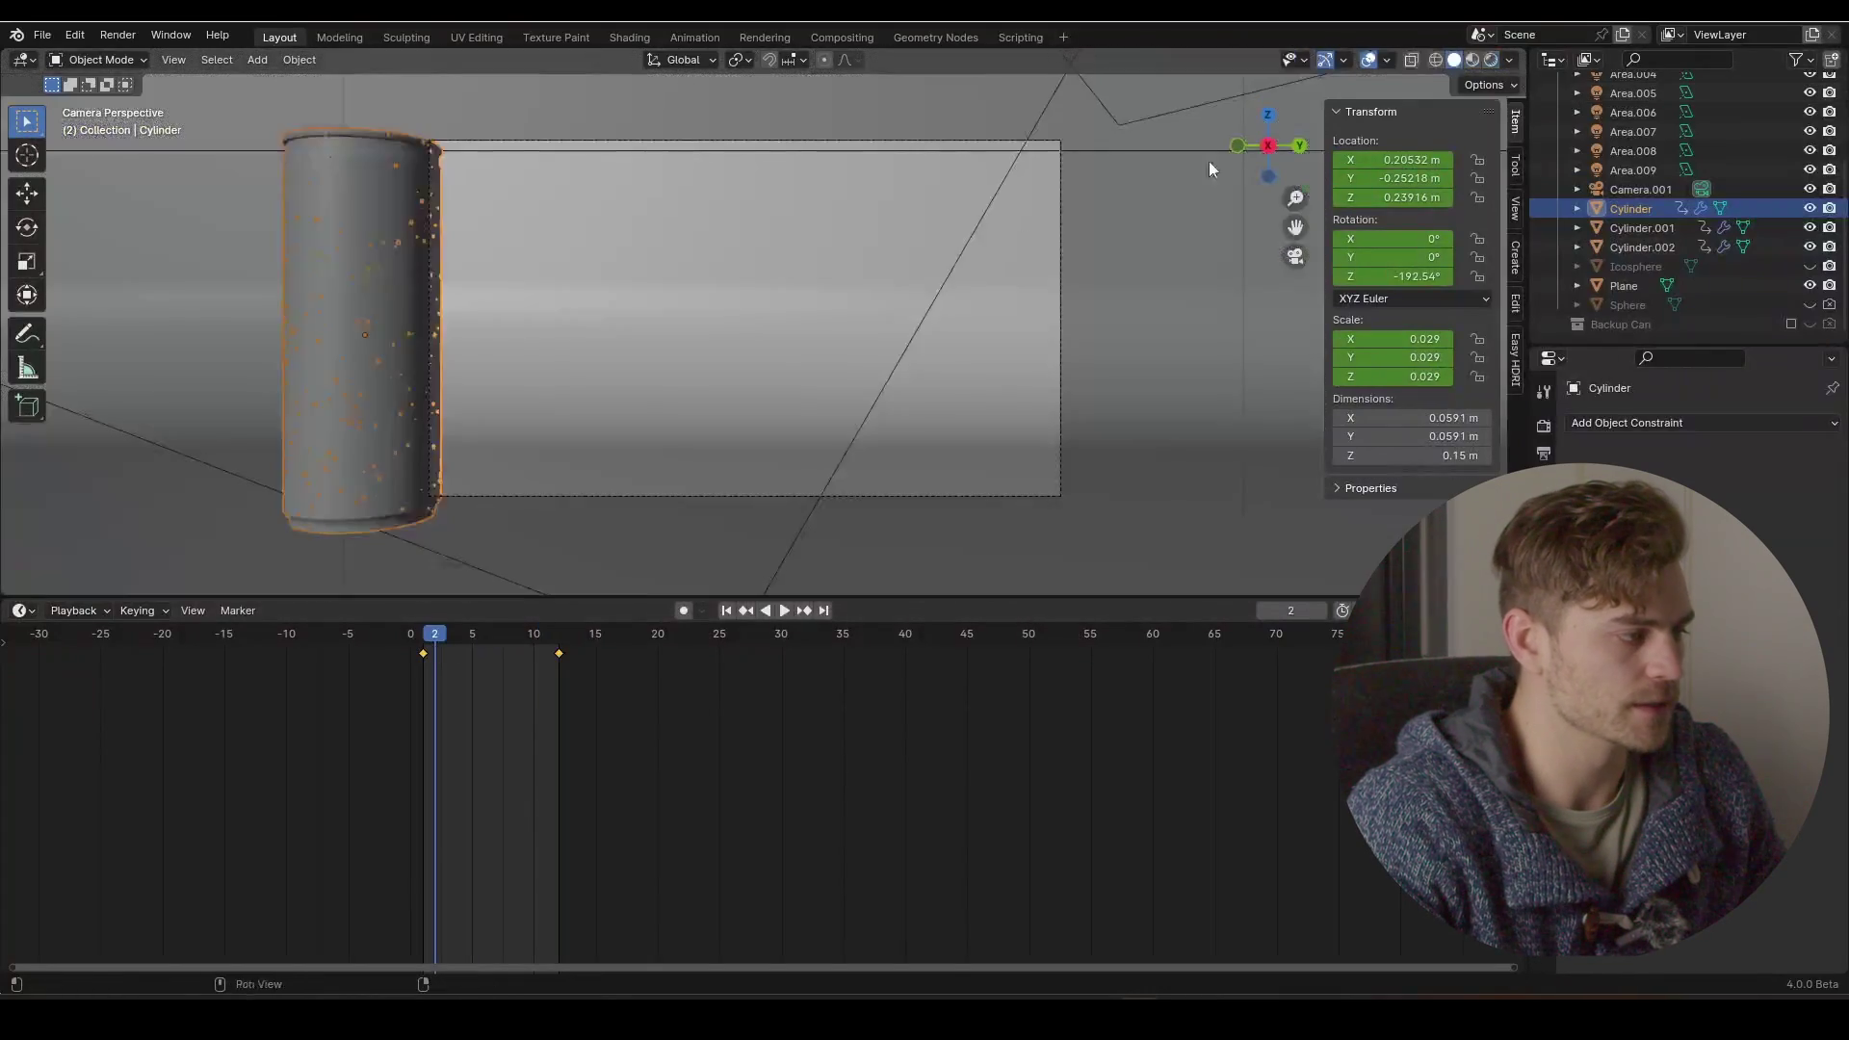
key("space")
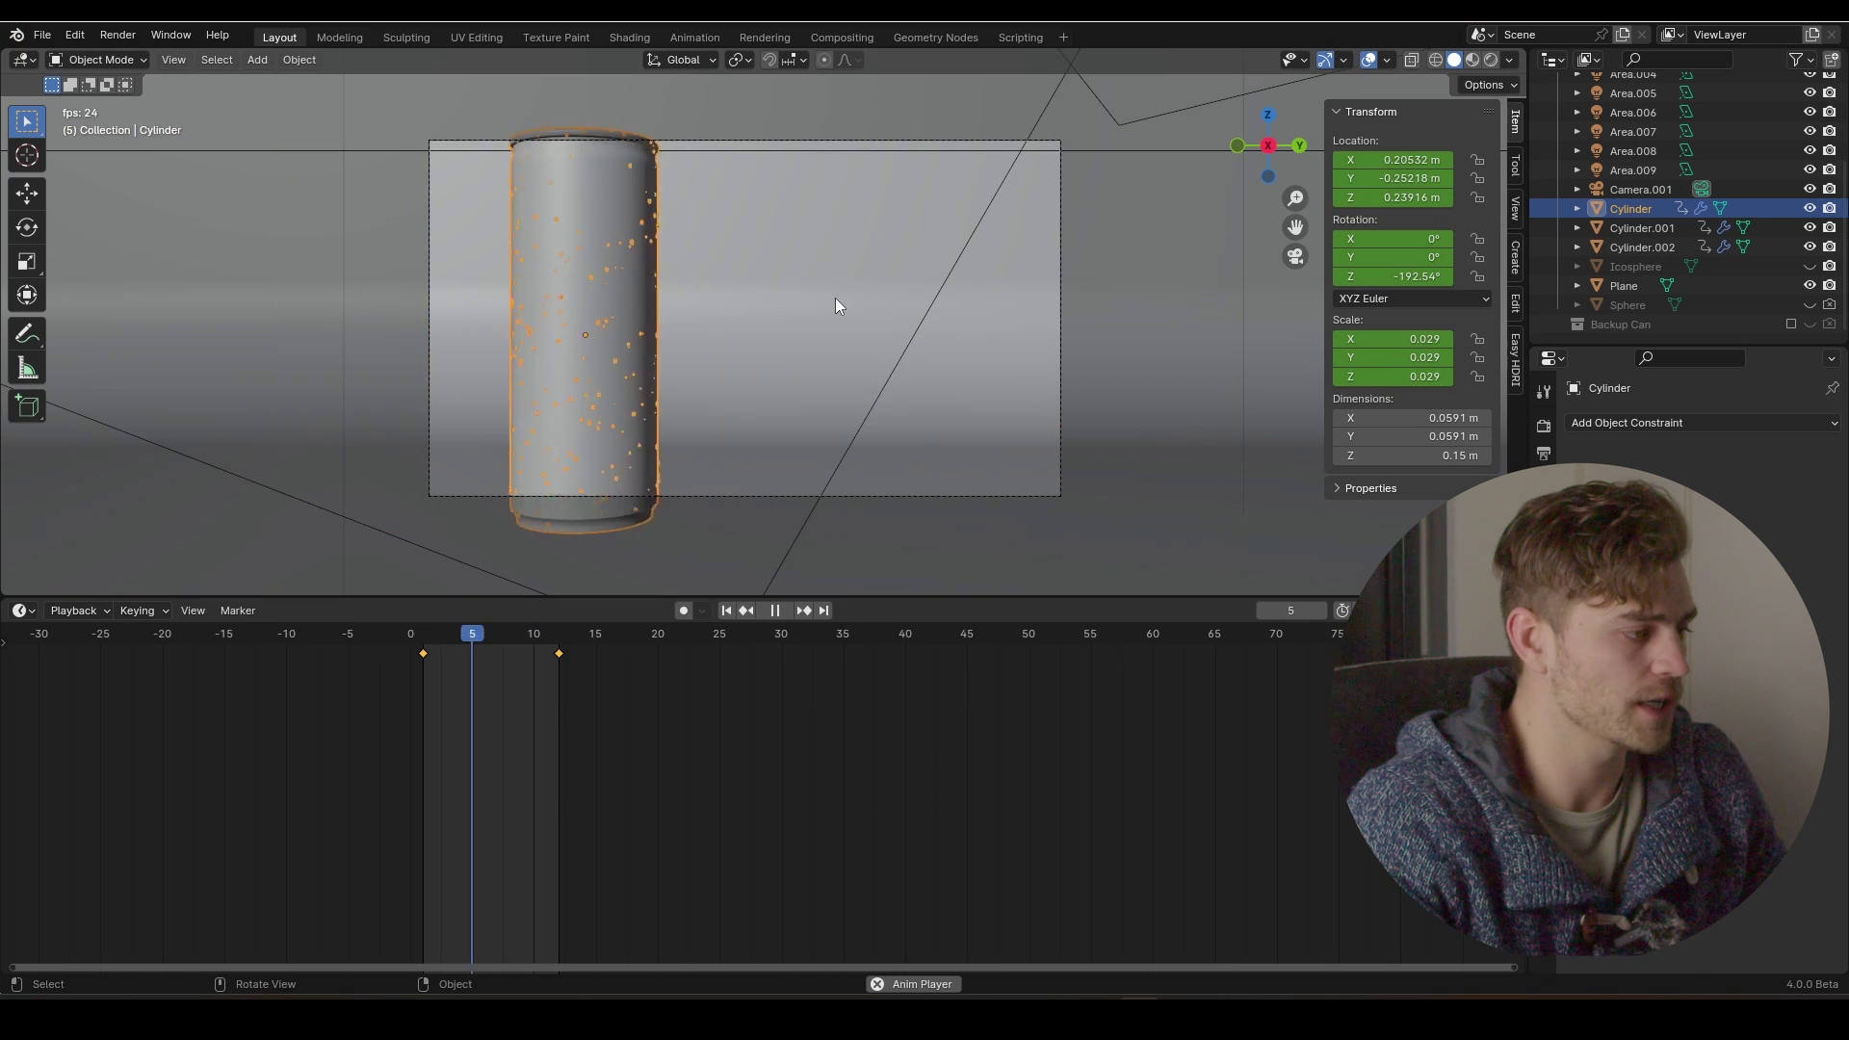
key("space")
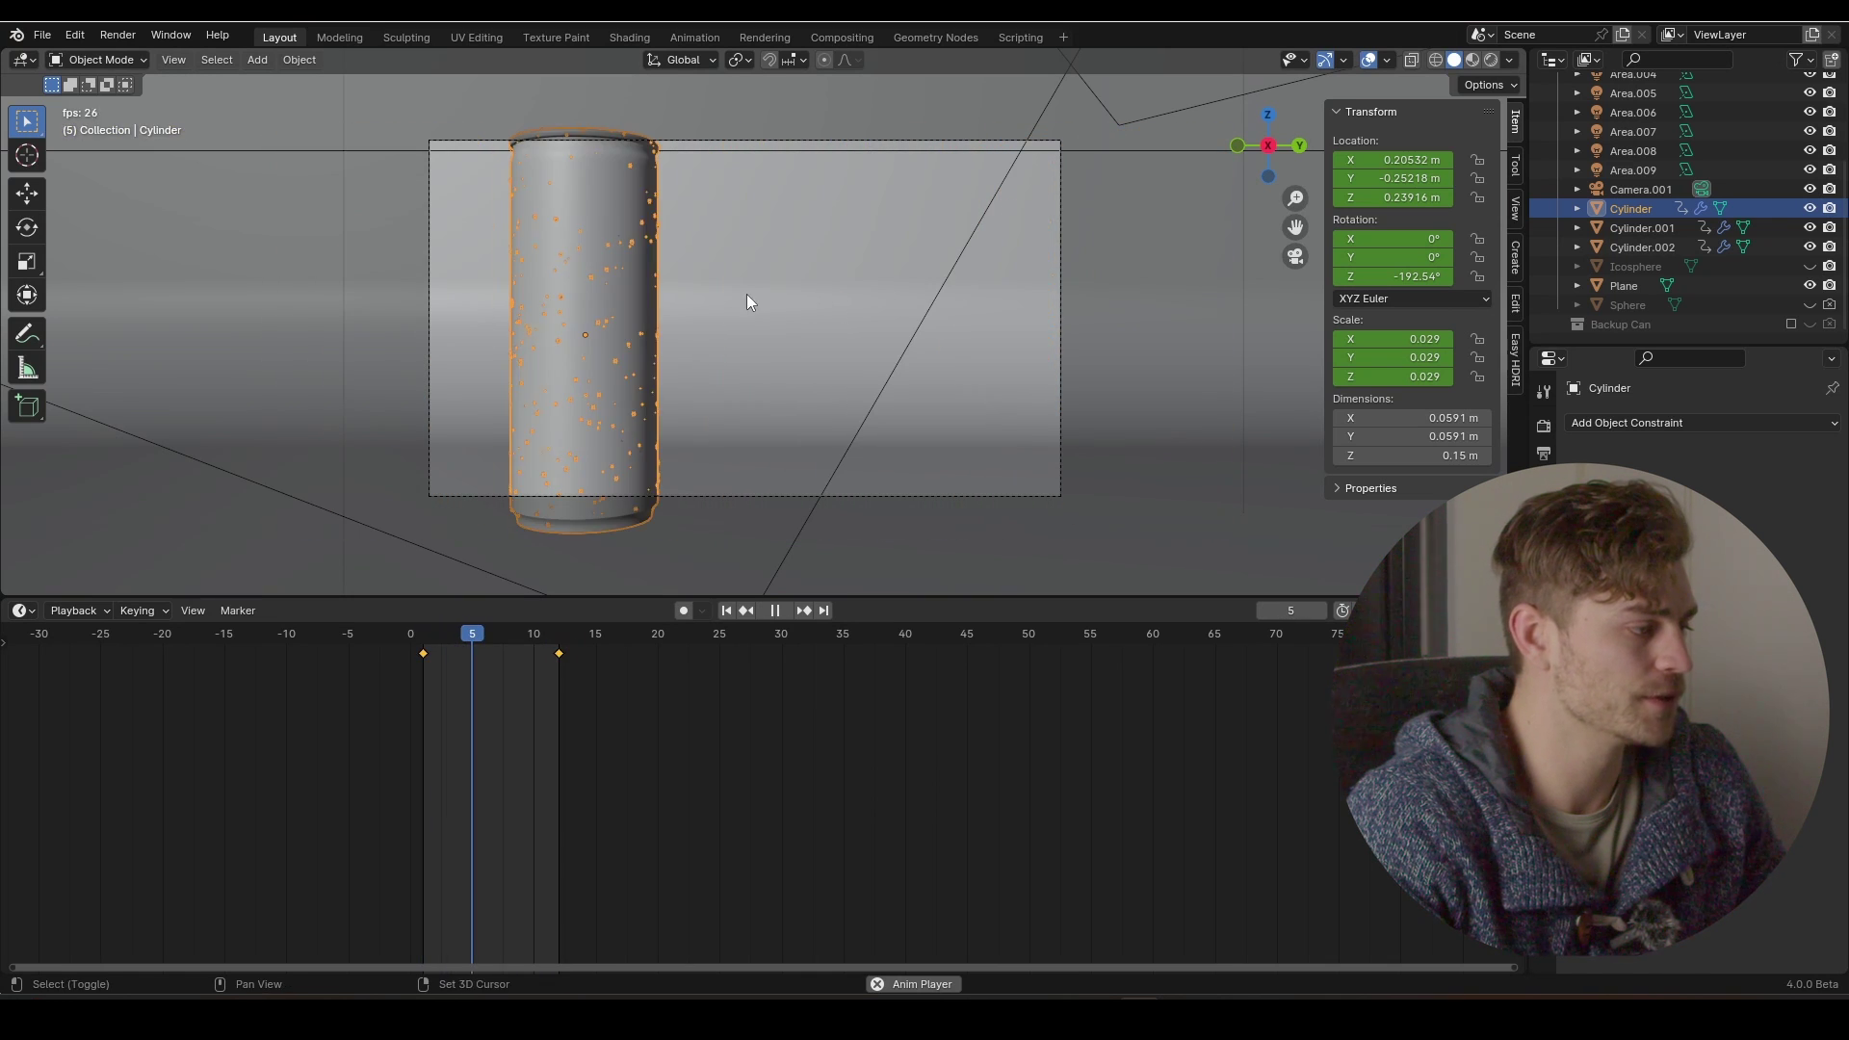
- Hide the backdrop Plane from both viewport and renders and return to Rendered shading
left_click(832, 272)
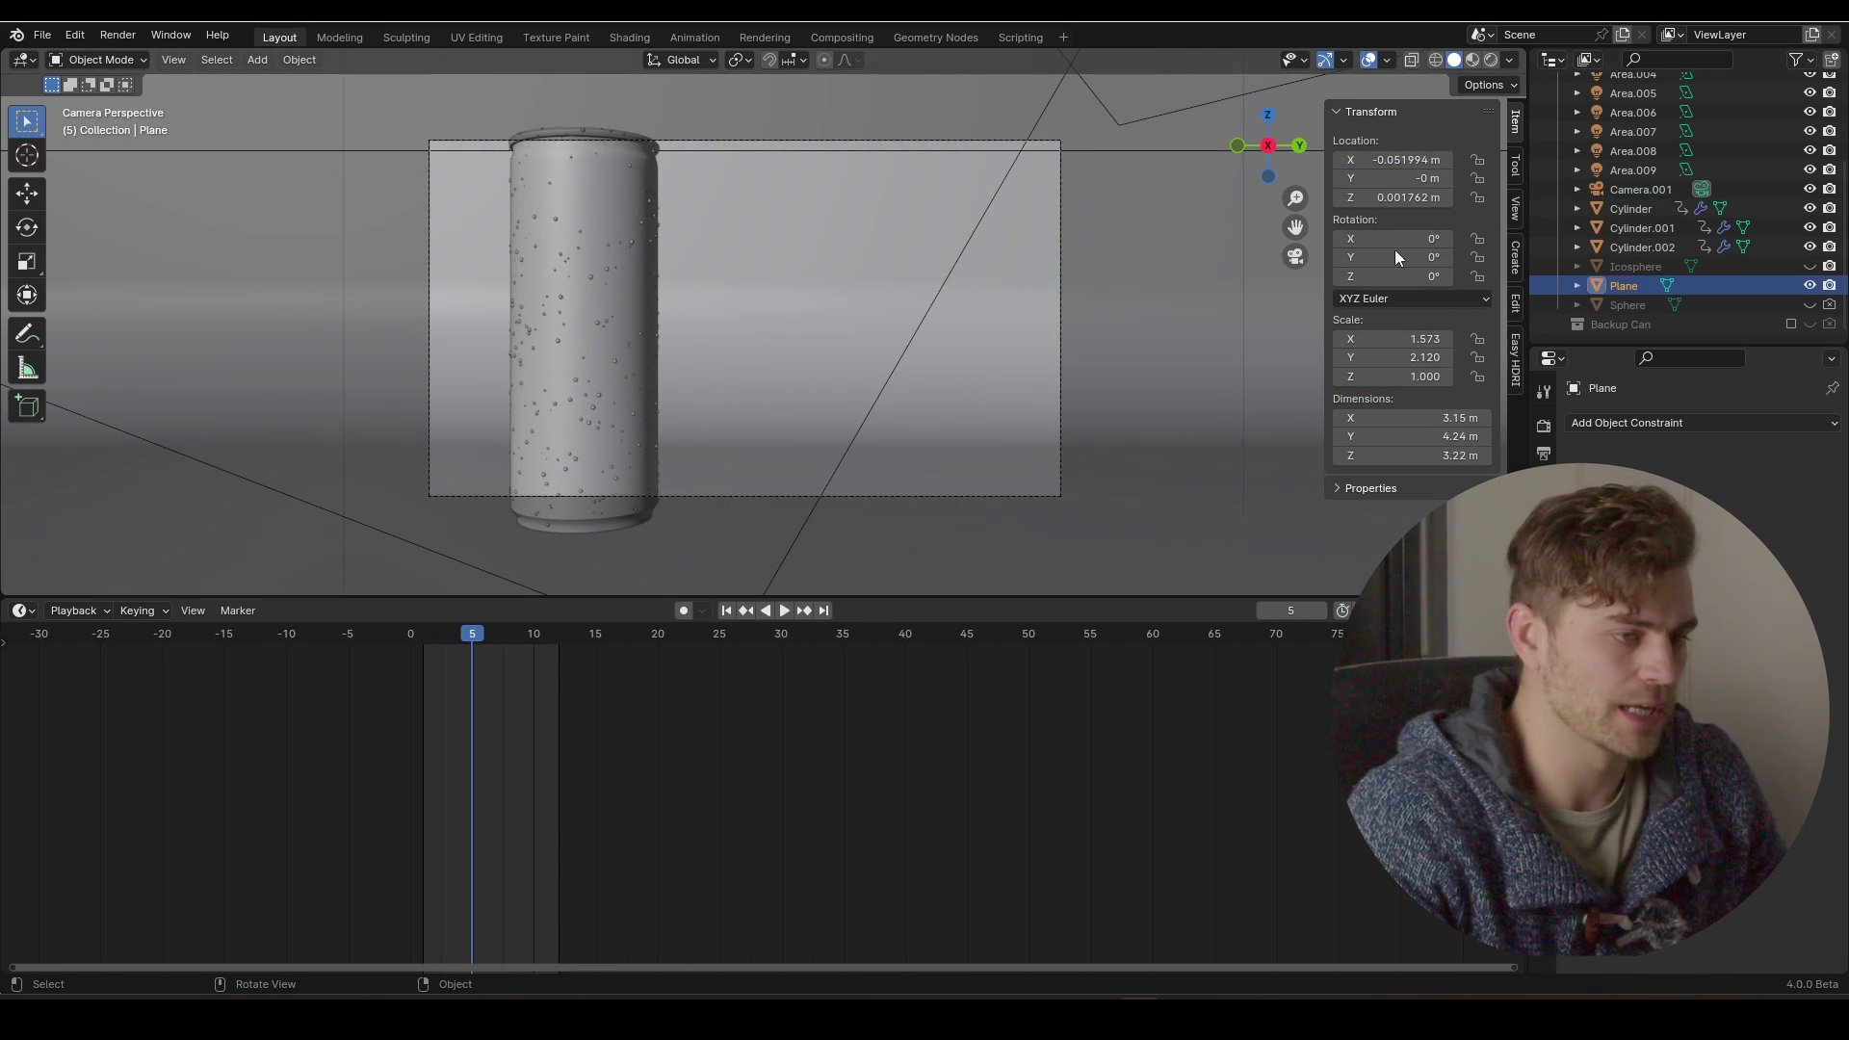
left_click(1810, 284)
left_click(1829, 287)
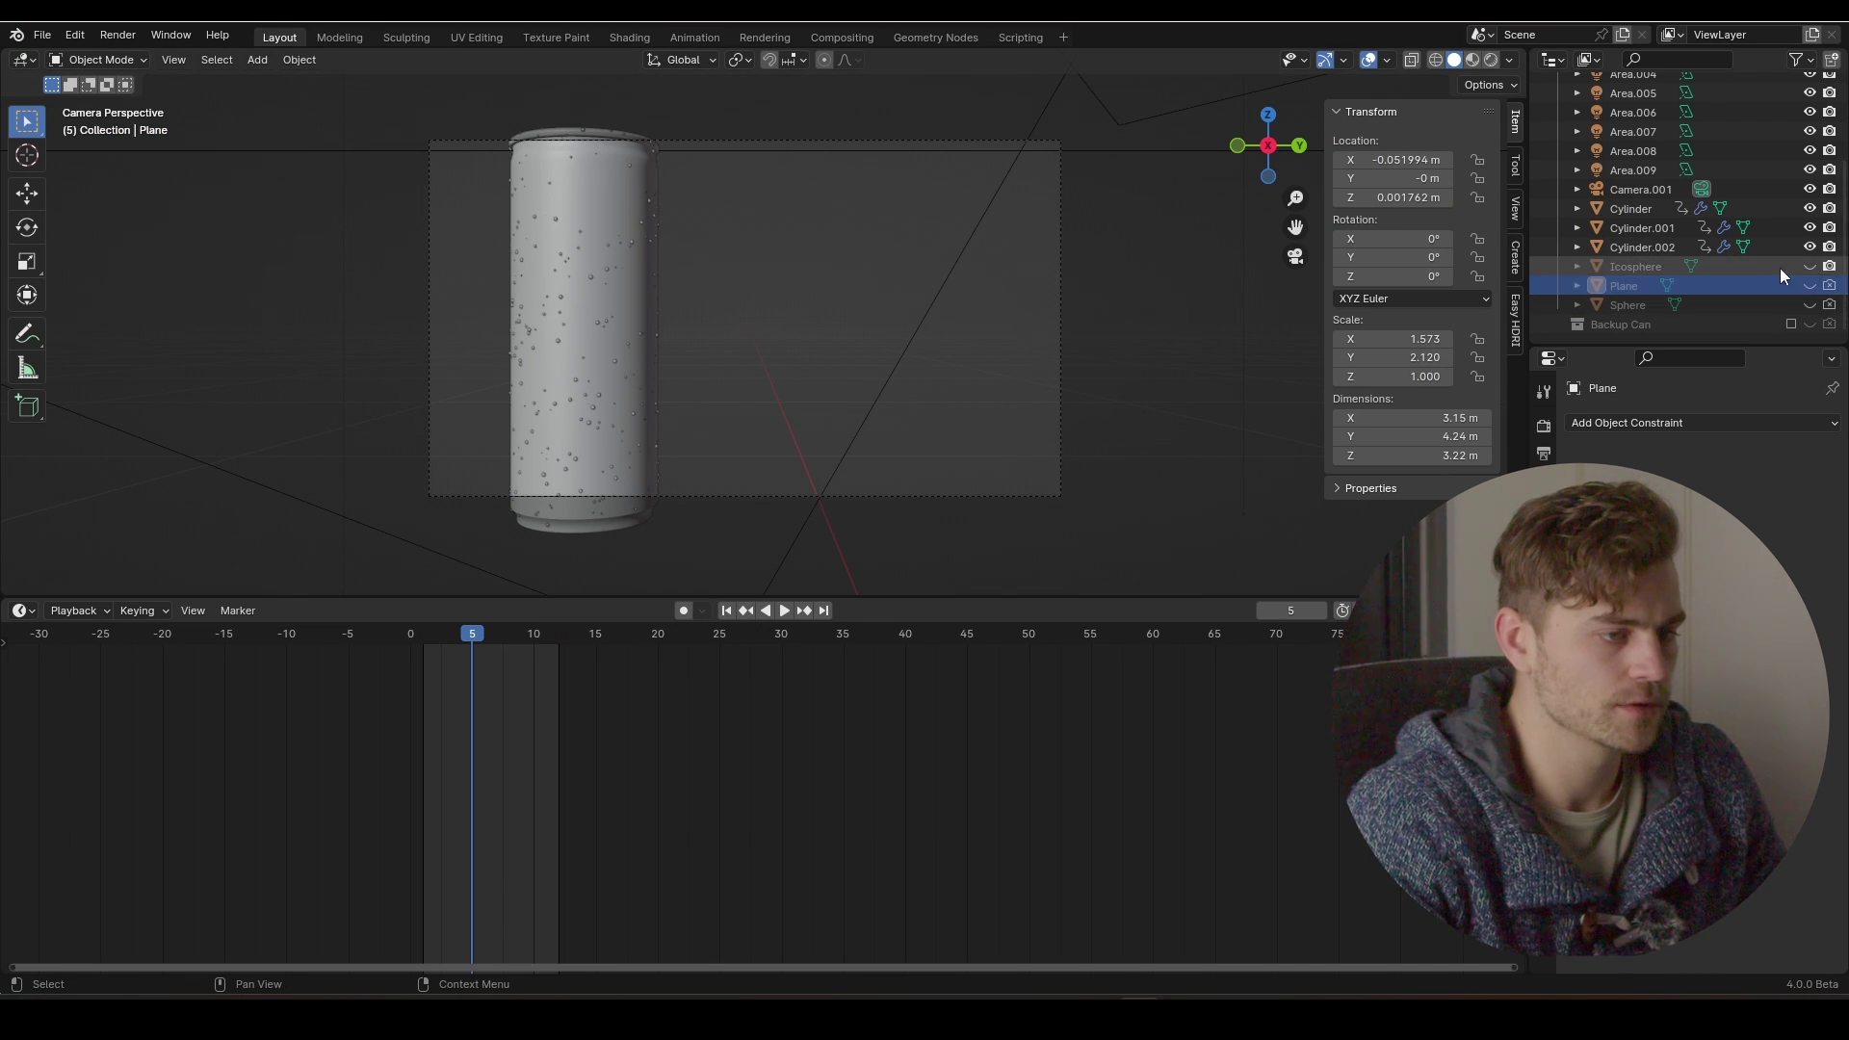
left_click(1490, 59)
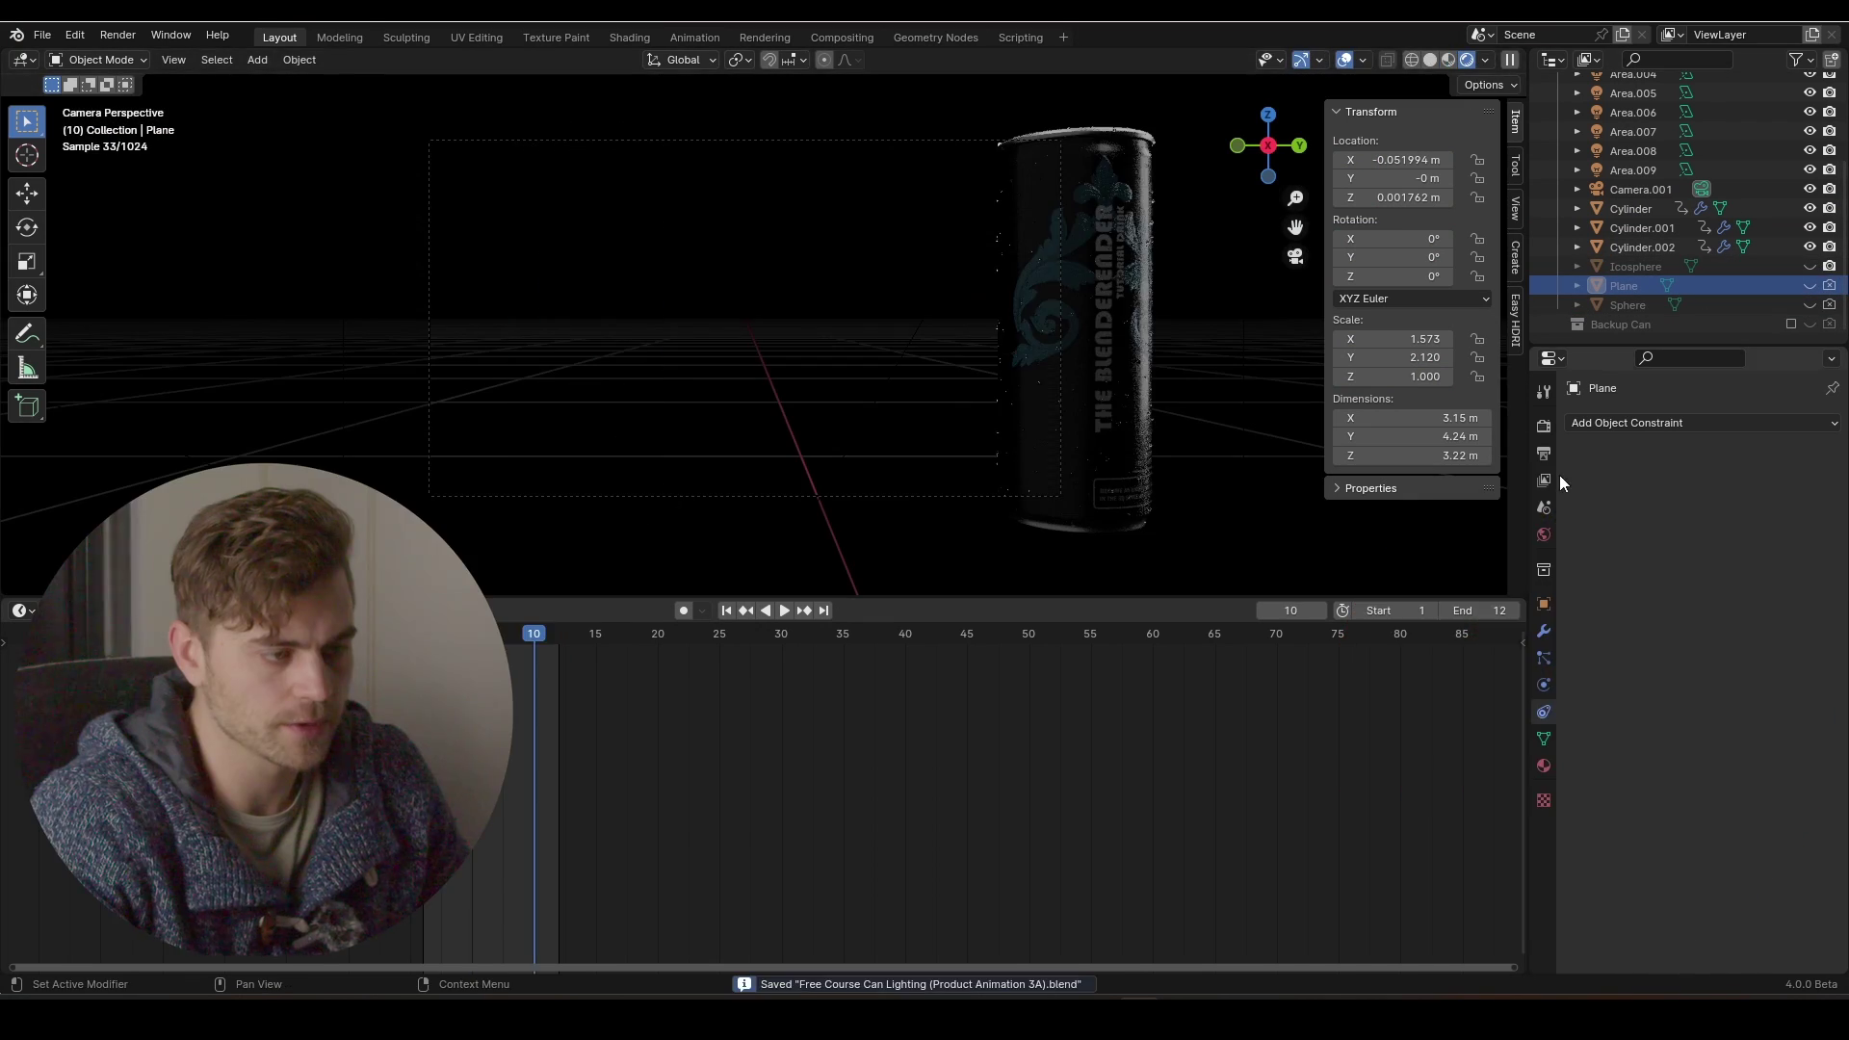
left_click(1544, 425)
scroll(1638, 781, "down", 5)
scroll(1623, 800, "down", 4)
- Enable Film > Transparent and browse for the PNG RGBA sequence's output folder
left_click(1600, 834)
scroll(1647, 864, "down", 2)
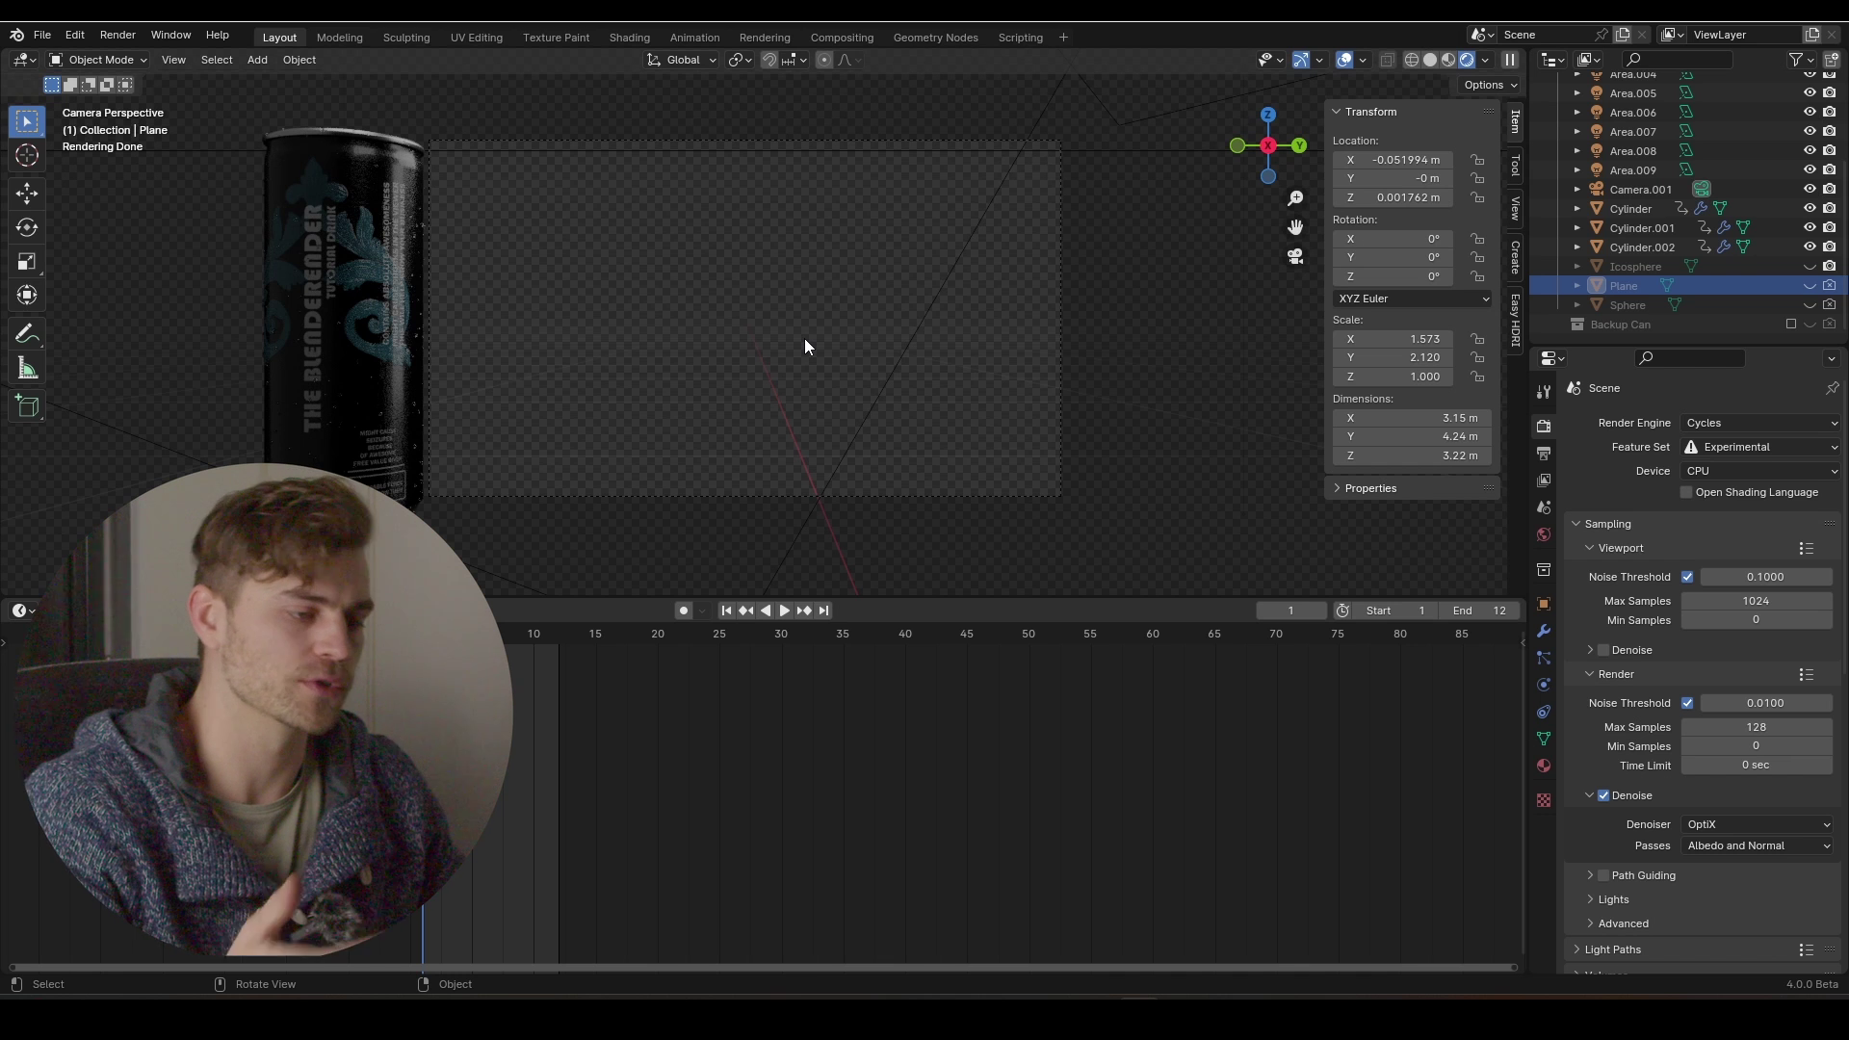
left_click(1544, 452)
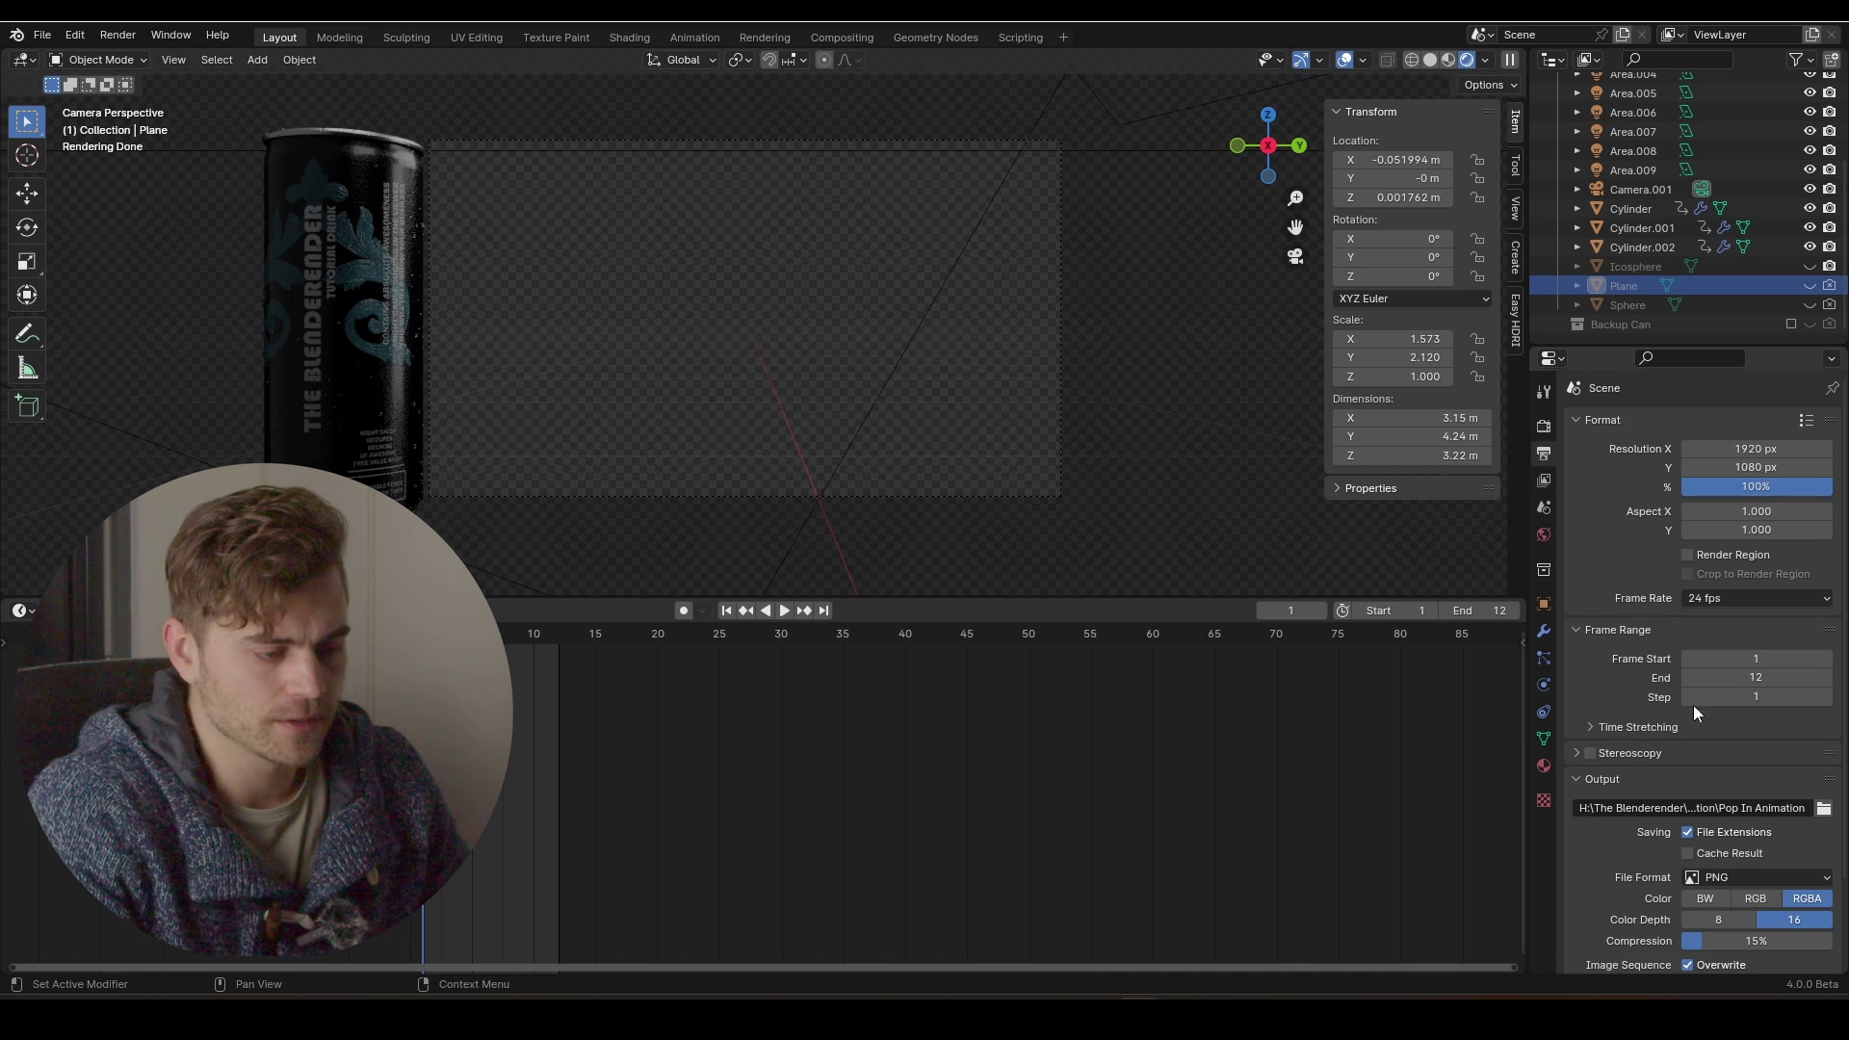
scroll(1705, 651, "down", 3)
left_click(1824, 701)
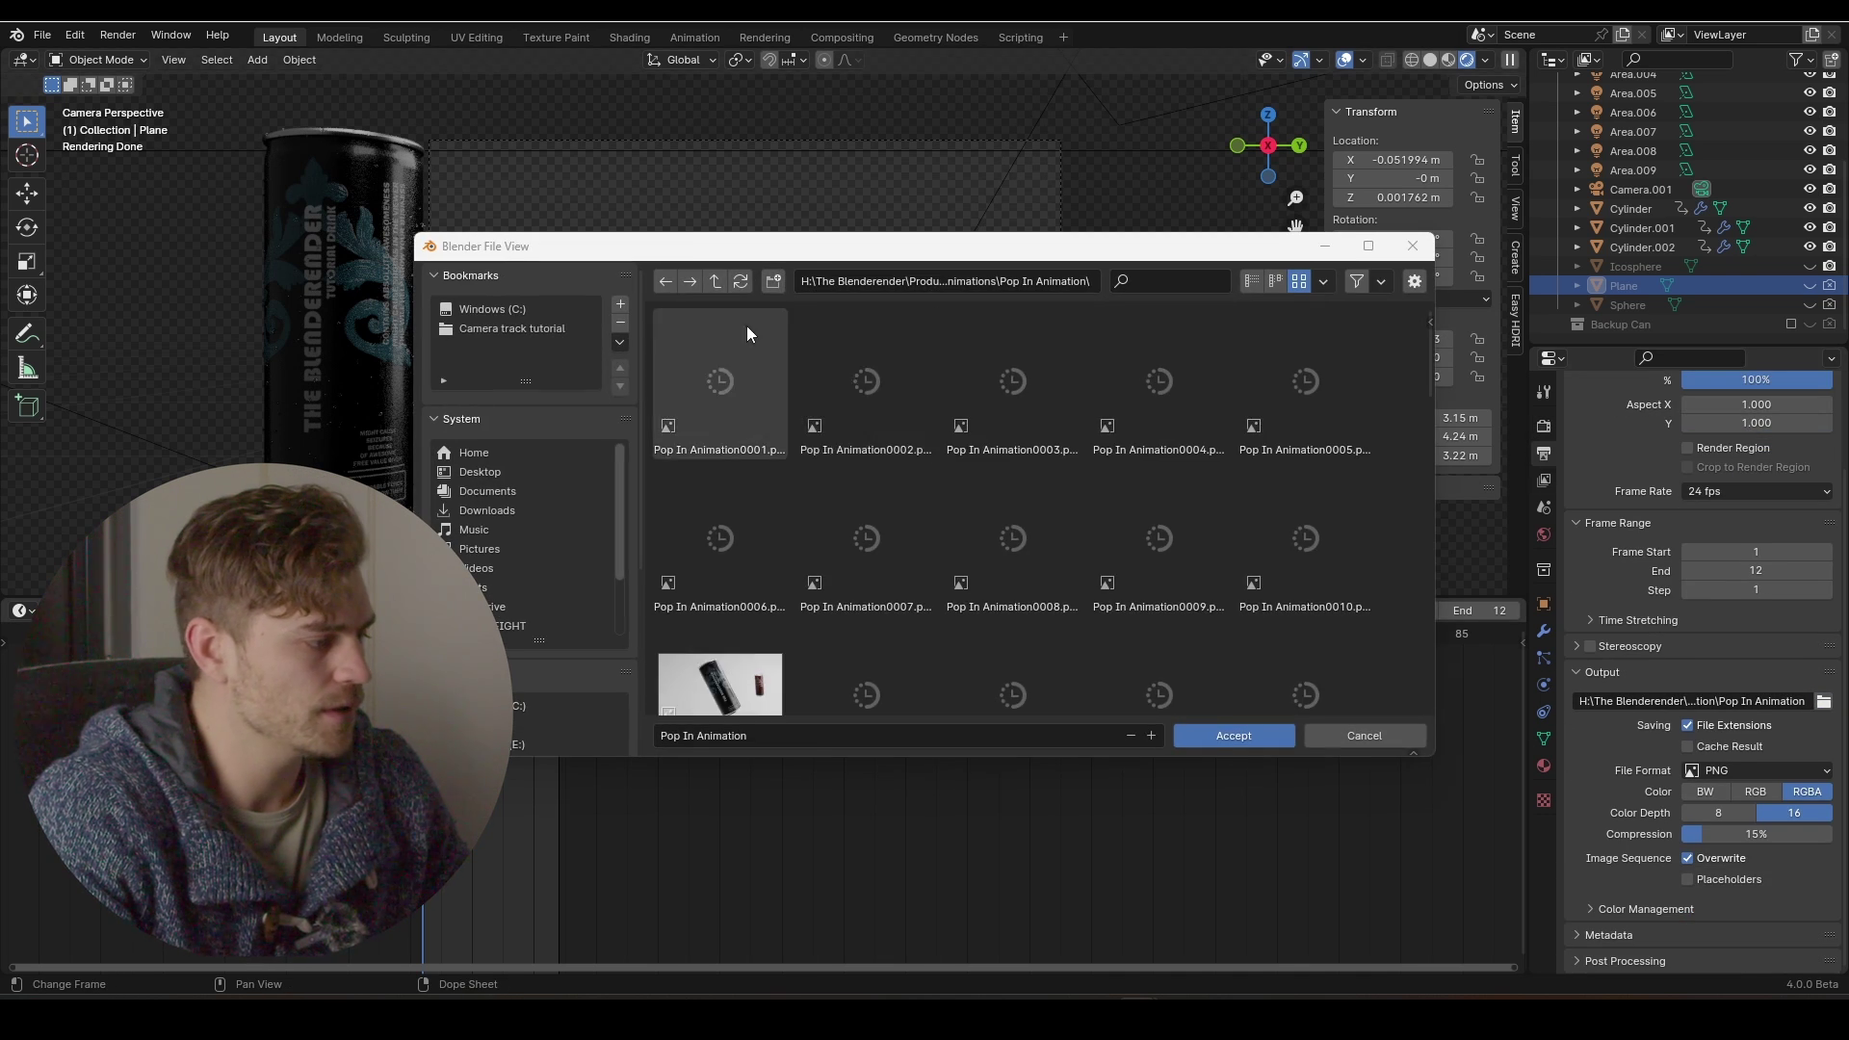